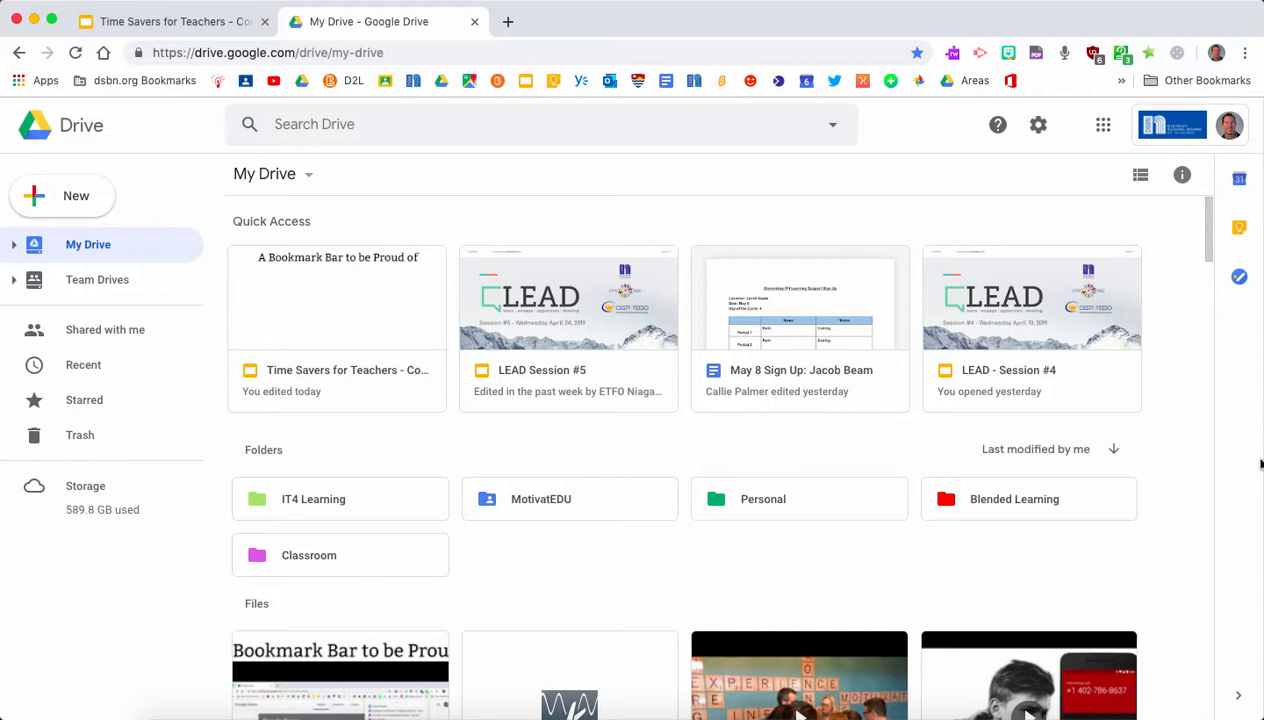
Create a new folder named Connect in My Drive
scroll(1143, 520, down, 2)
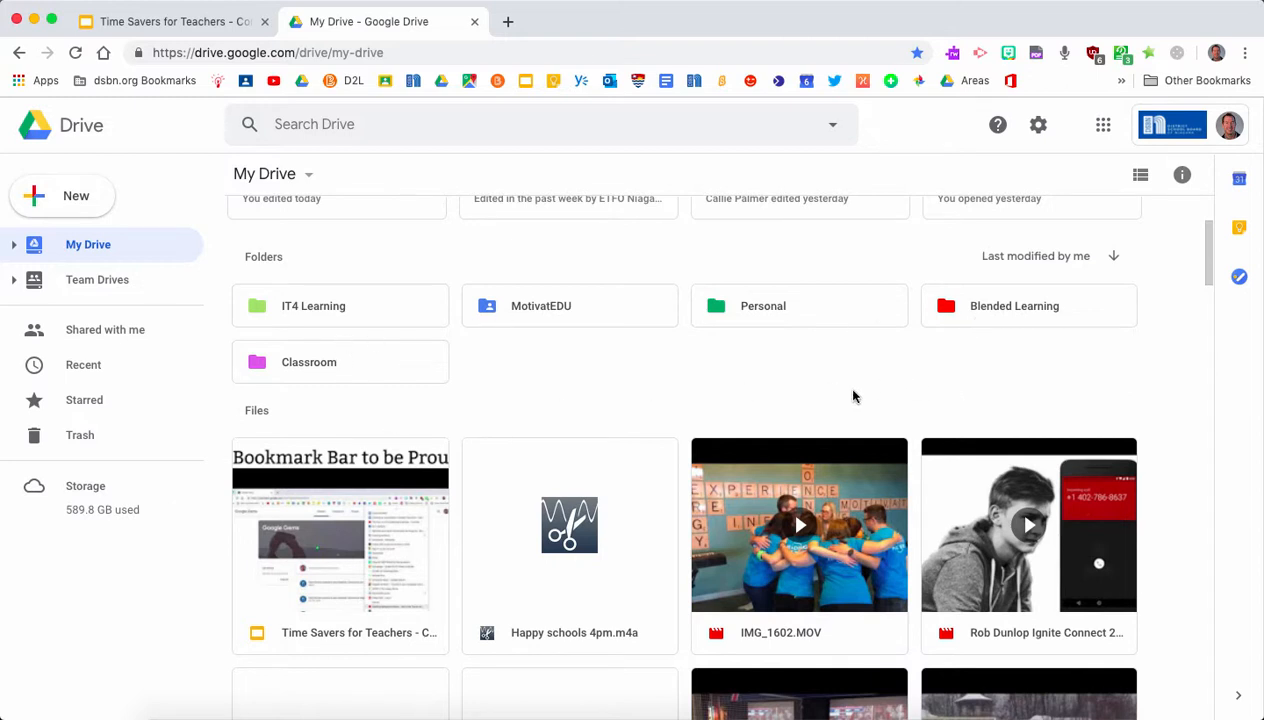
scroll(853, 396, up, 1)
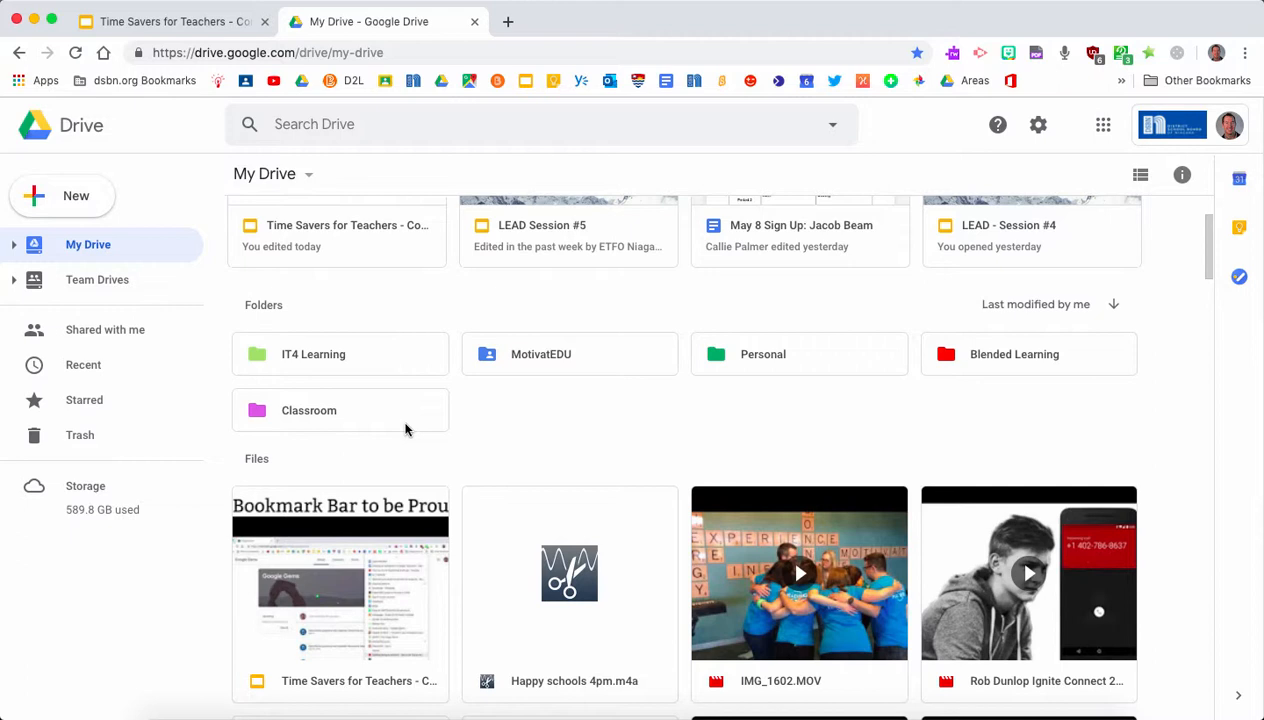
click(68, 210)
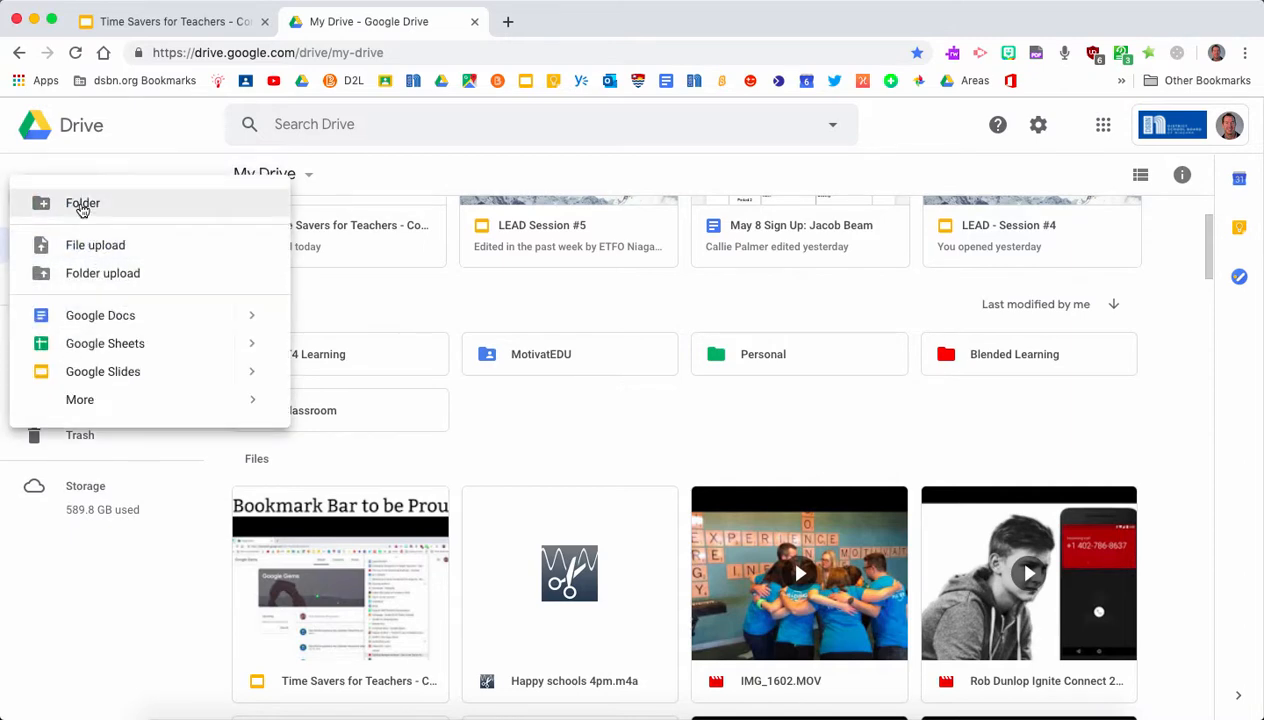
click(82, 205)
text(COn)
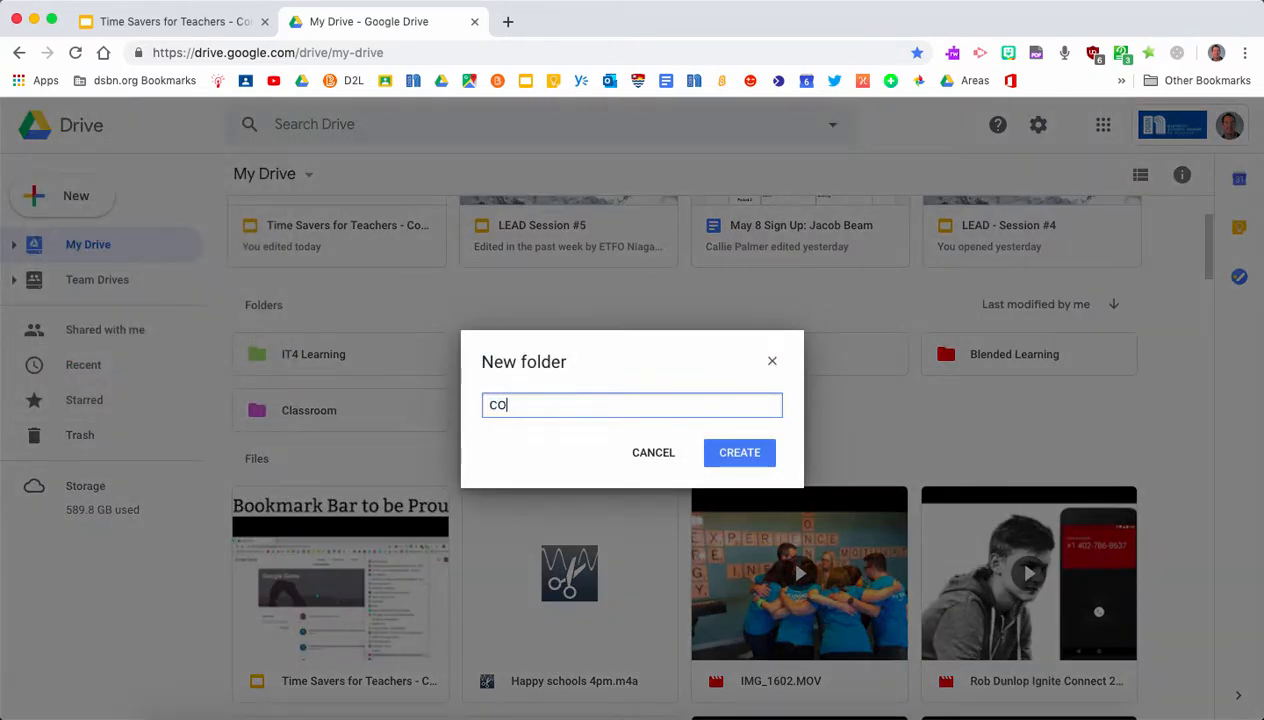
key(BackSpace)
key(BackSpace)
text(onnect)
click(737, 454)
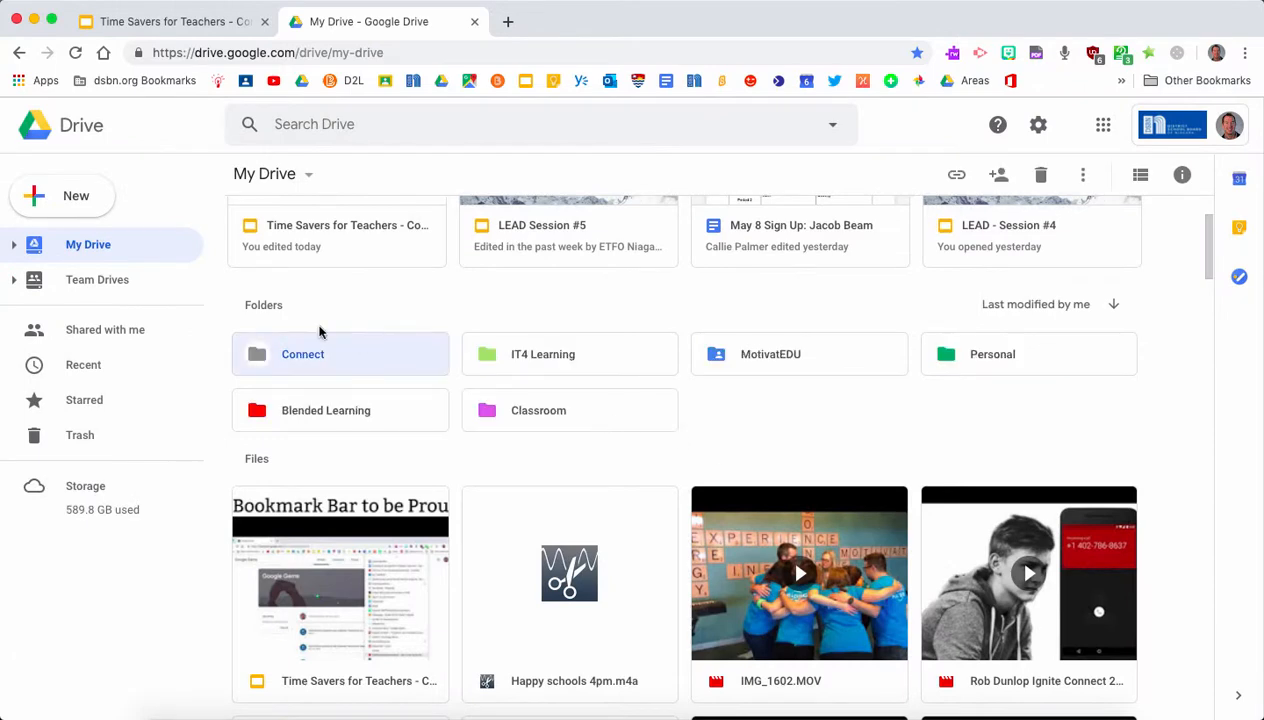
Change the Connect folder's color to purple
right_click(281, 365)
mouse_move(291, 367)
mouse_move(370, 545)
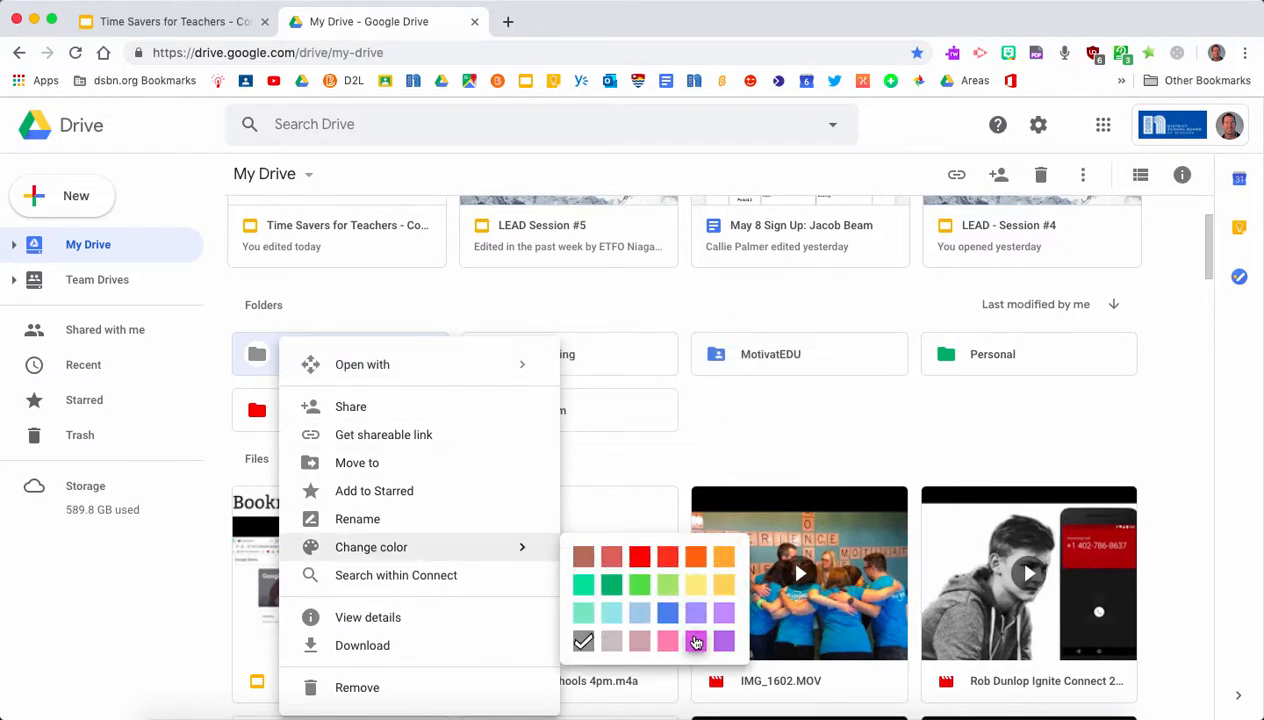
click(696, 641)
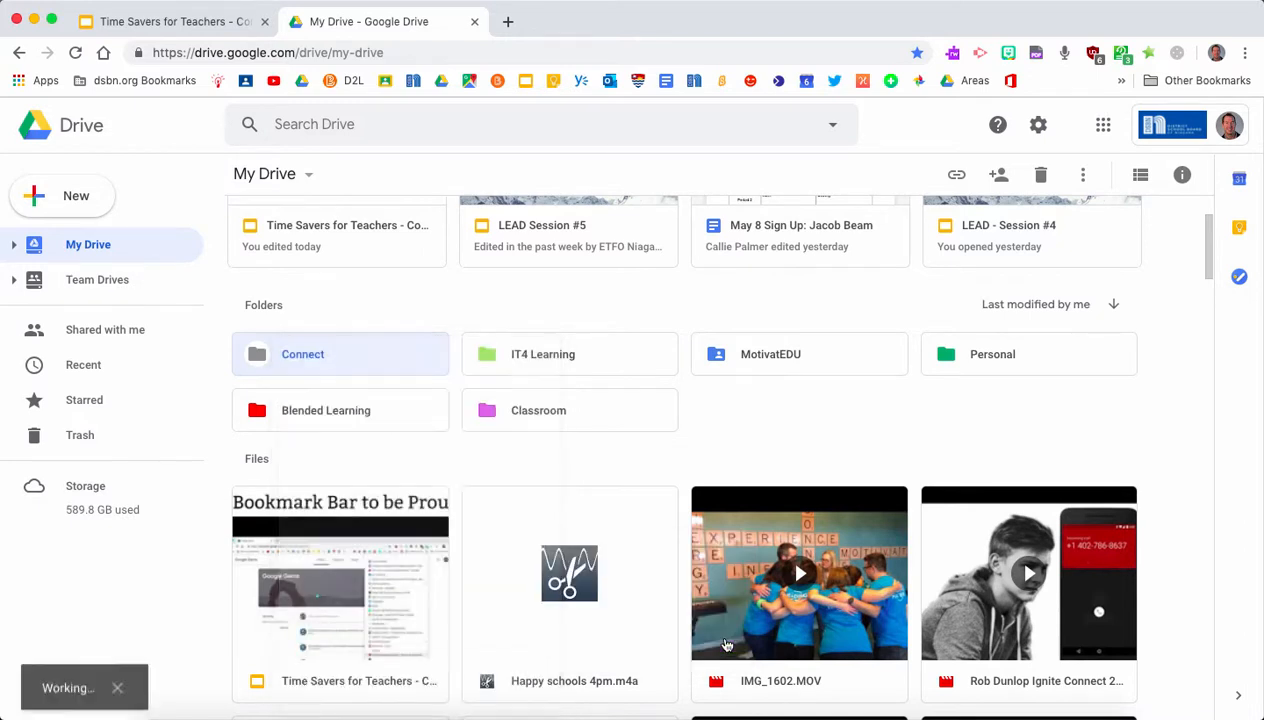
click(741, 431)
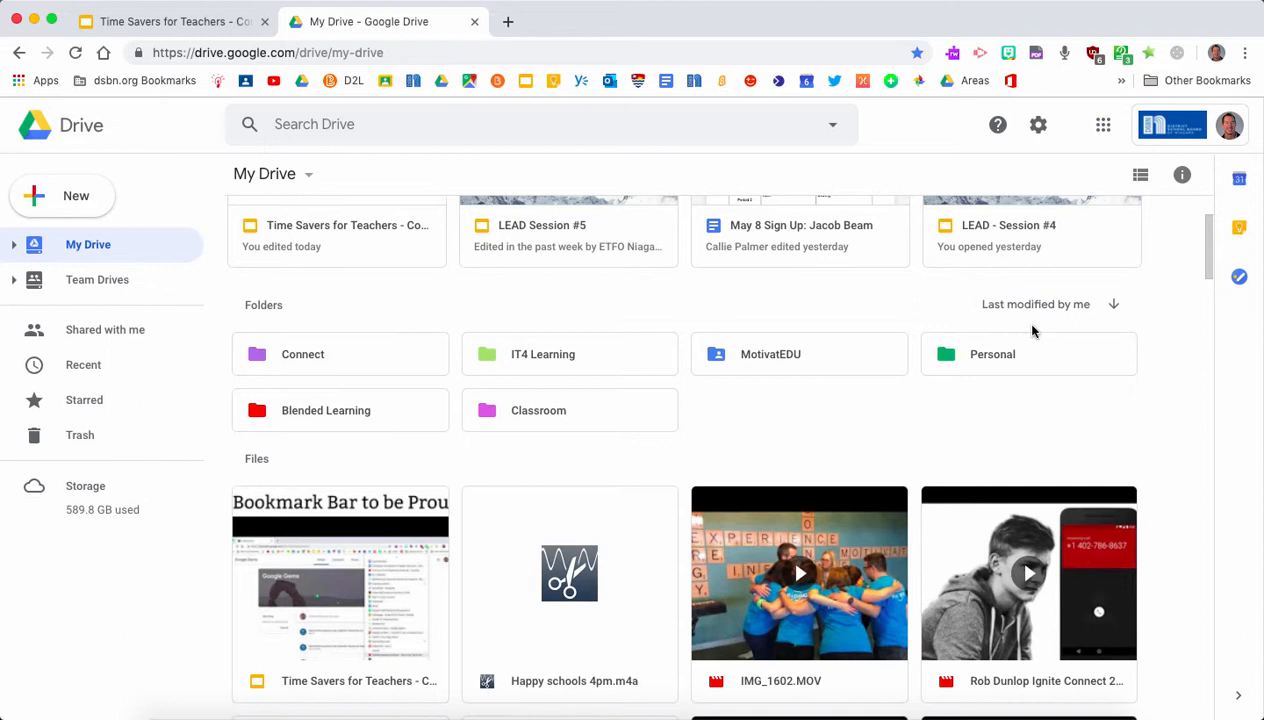
Look through the loose files in My Drive down to the last image and return to the folders
scroll(968, 510, down, 15)
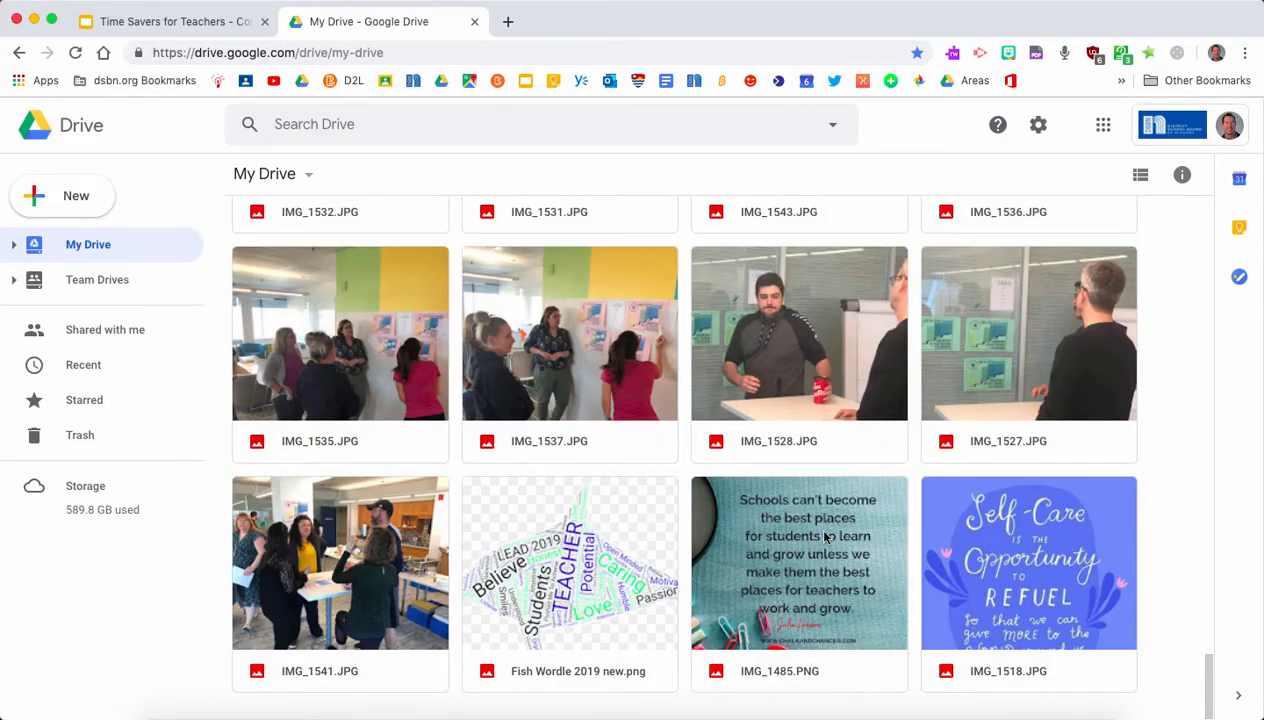
drag(826, 538, 733, 665)
scroll(731, 662, down, 3)
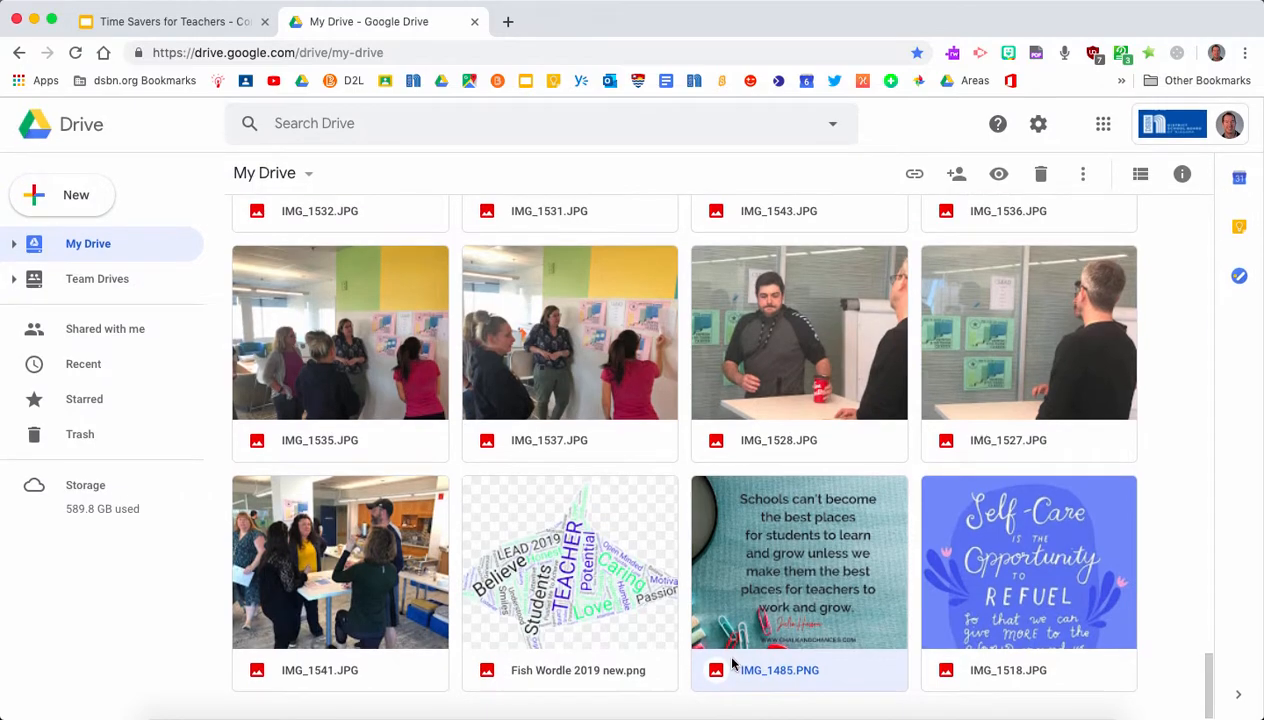
scroll(731, 662, up, 10)
scroll(731, 662, up, 15)
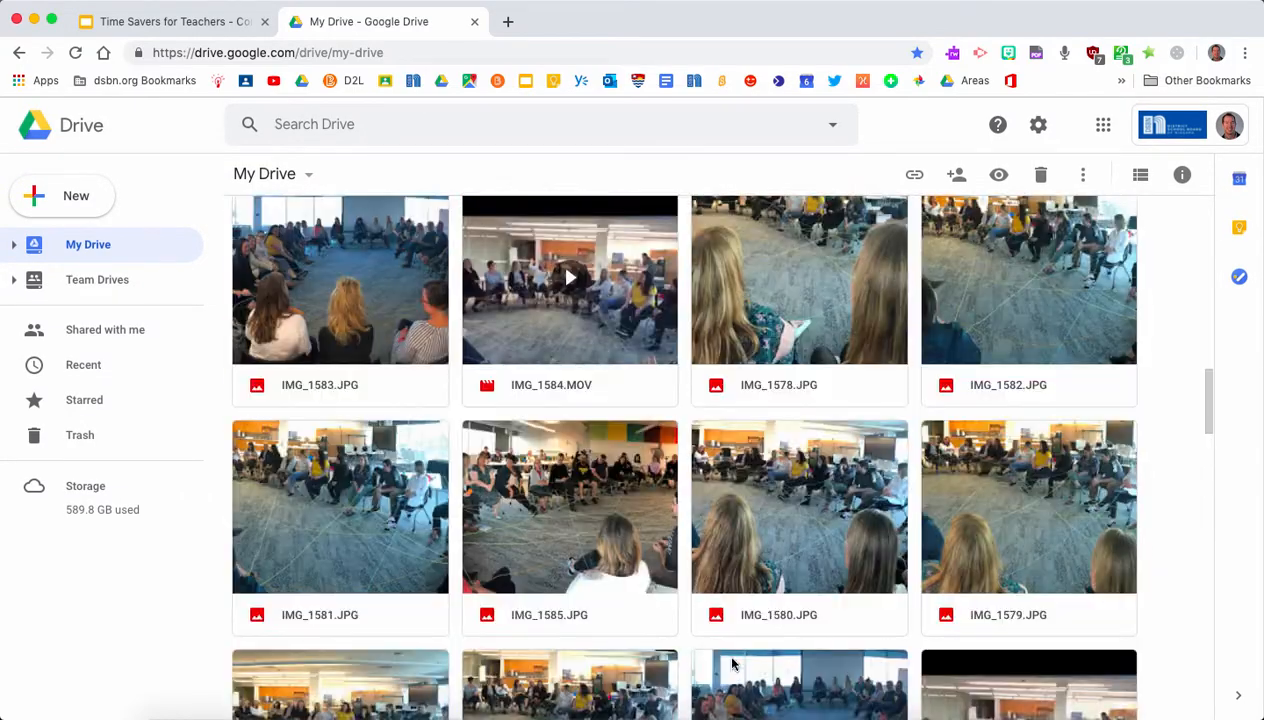
scroll(731, 662, down, 2)
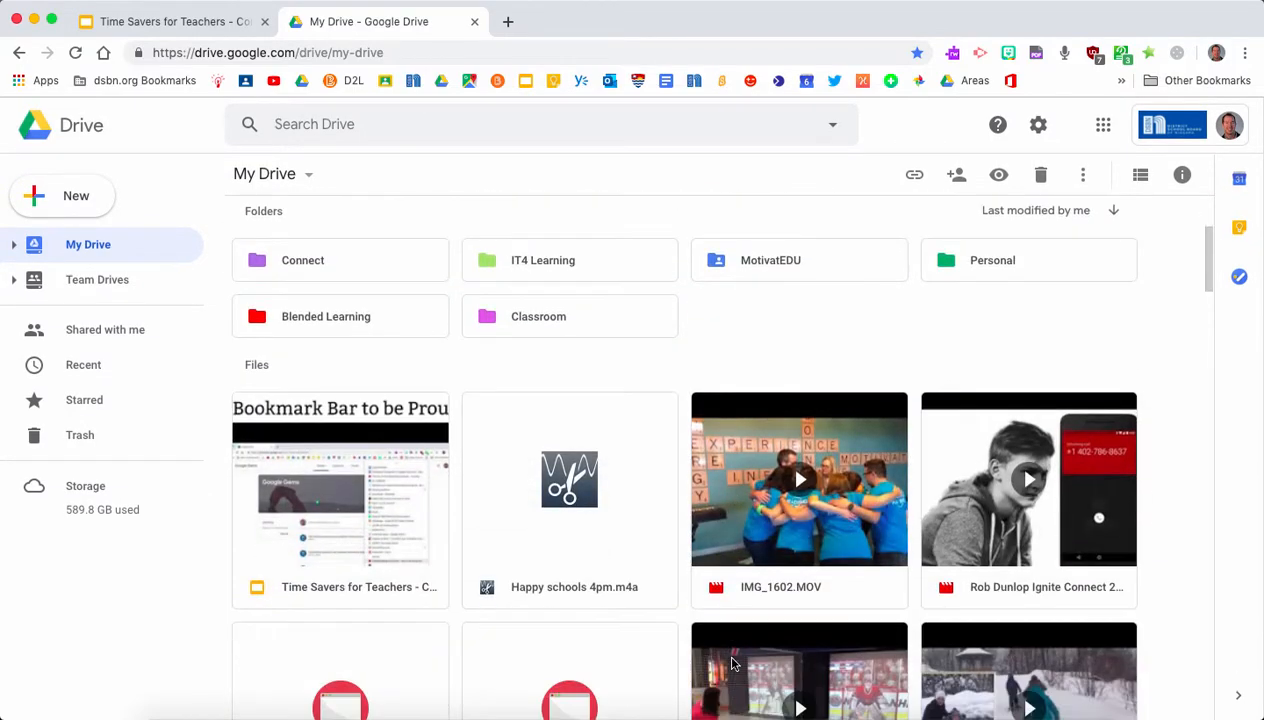
Expand My Drive's folder tree and move the Time Savers for Teachers presentation, Happy schools 4pm.m4a and the Ignite Connect 2019 video into Connect
click(14, 248)
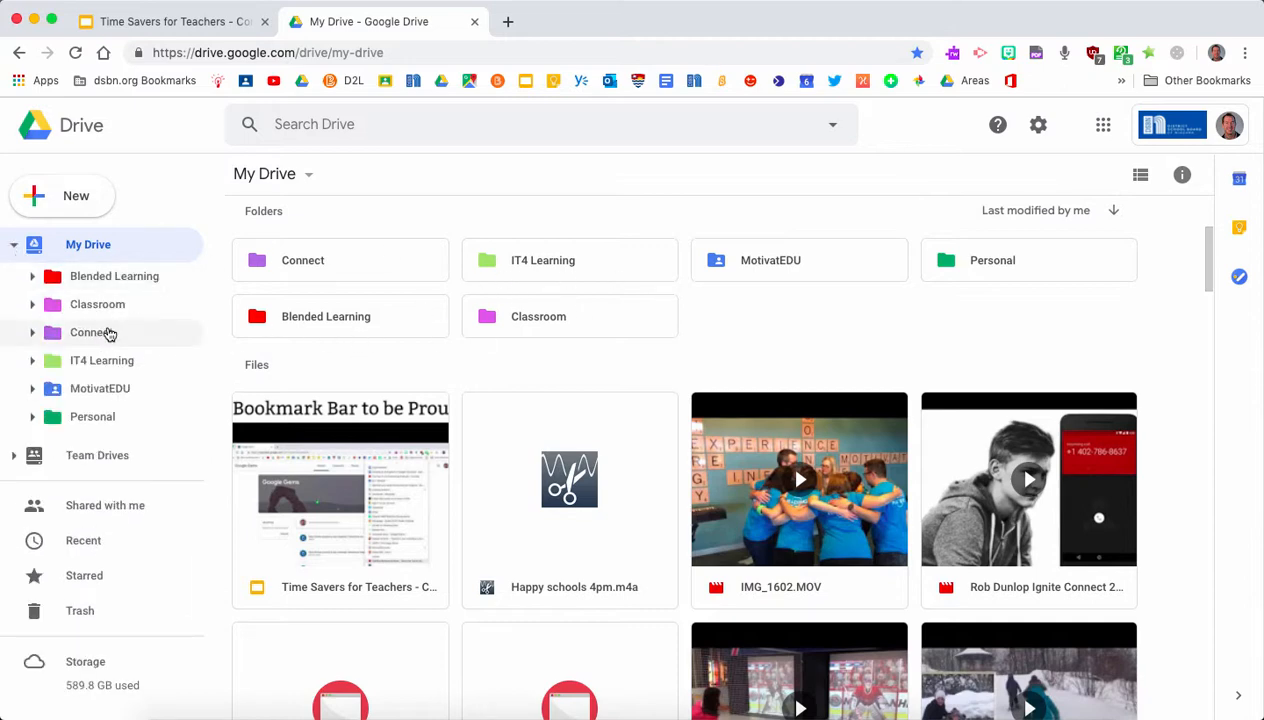
scroll(455, 431, down, 2)
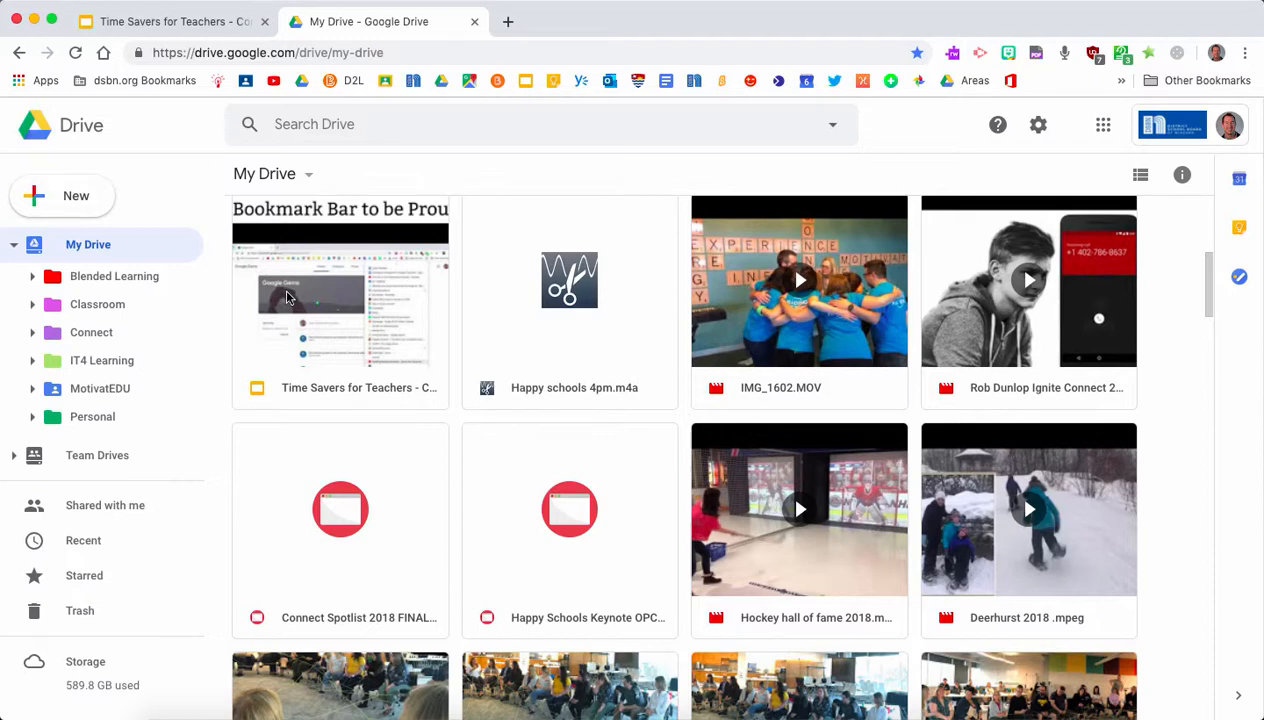
drag(287, 297, 104, 340)
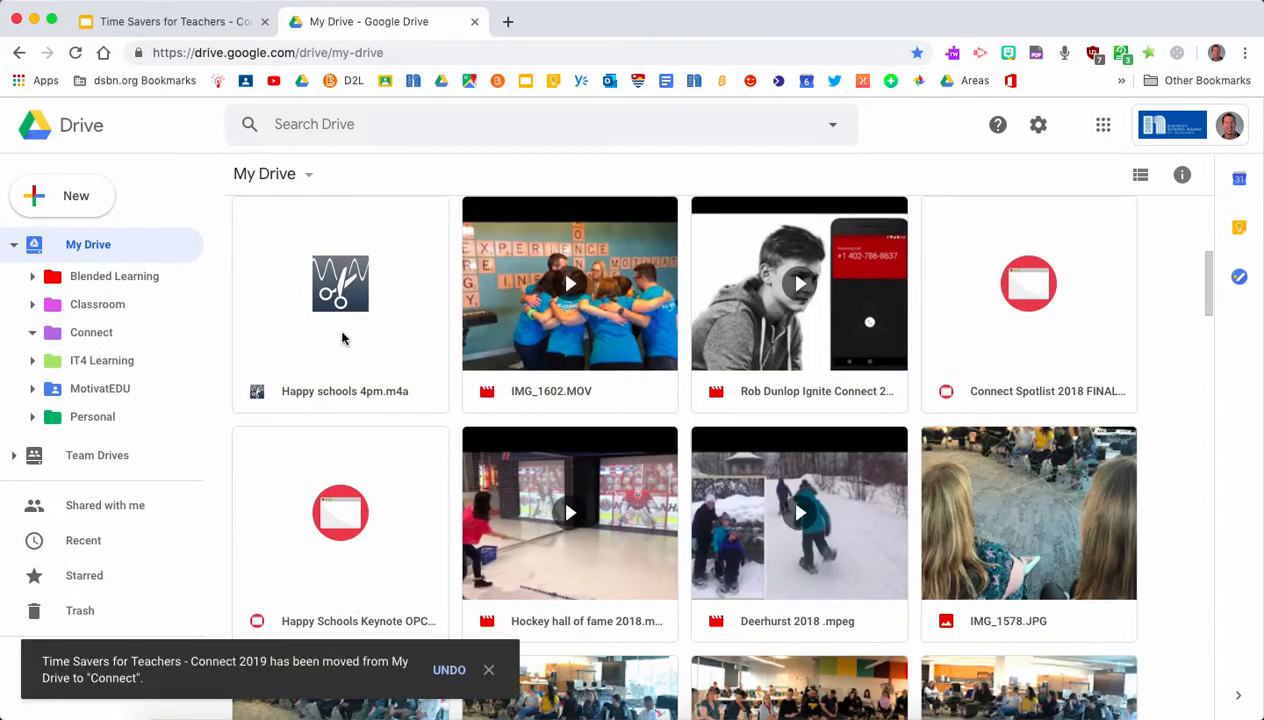
drag(342, 332, 92, 341)
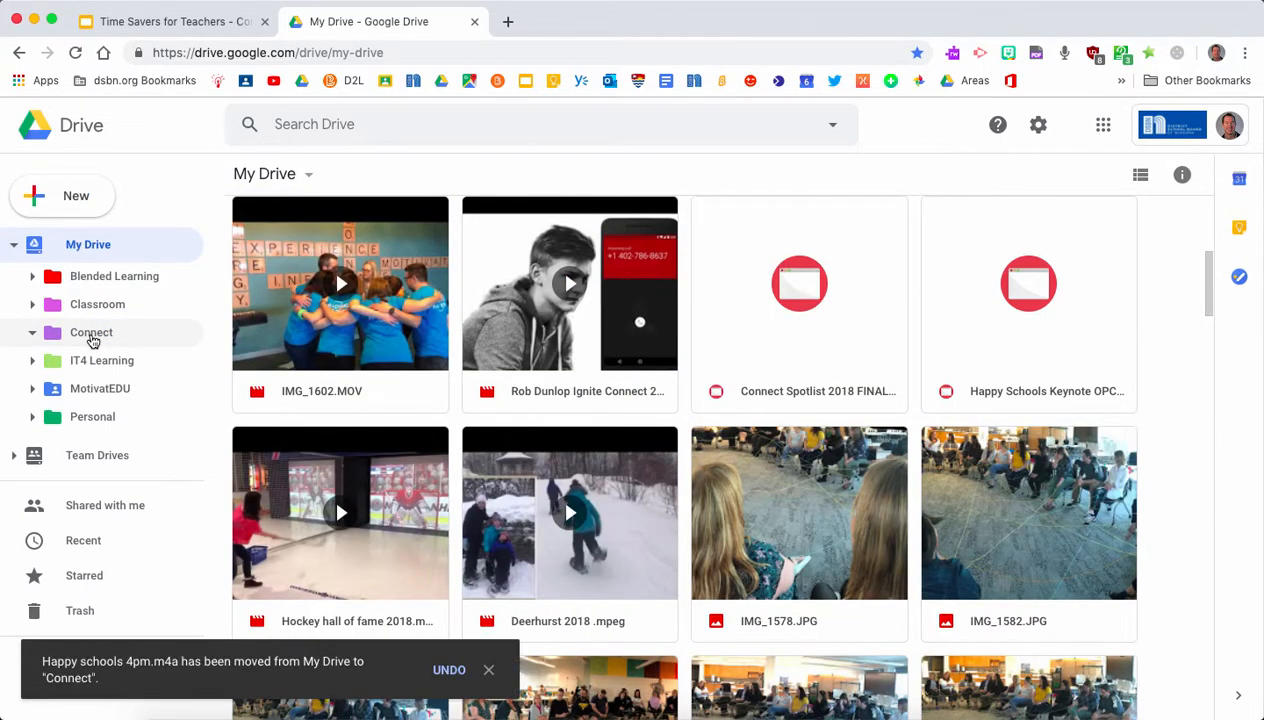
drag(514, 288, 110, 341)
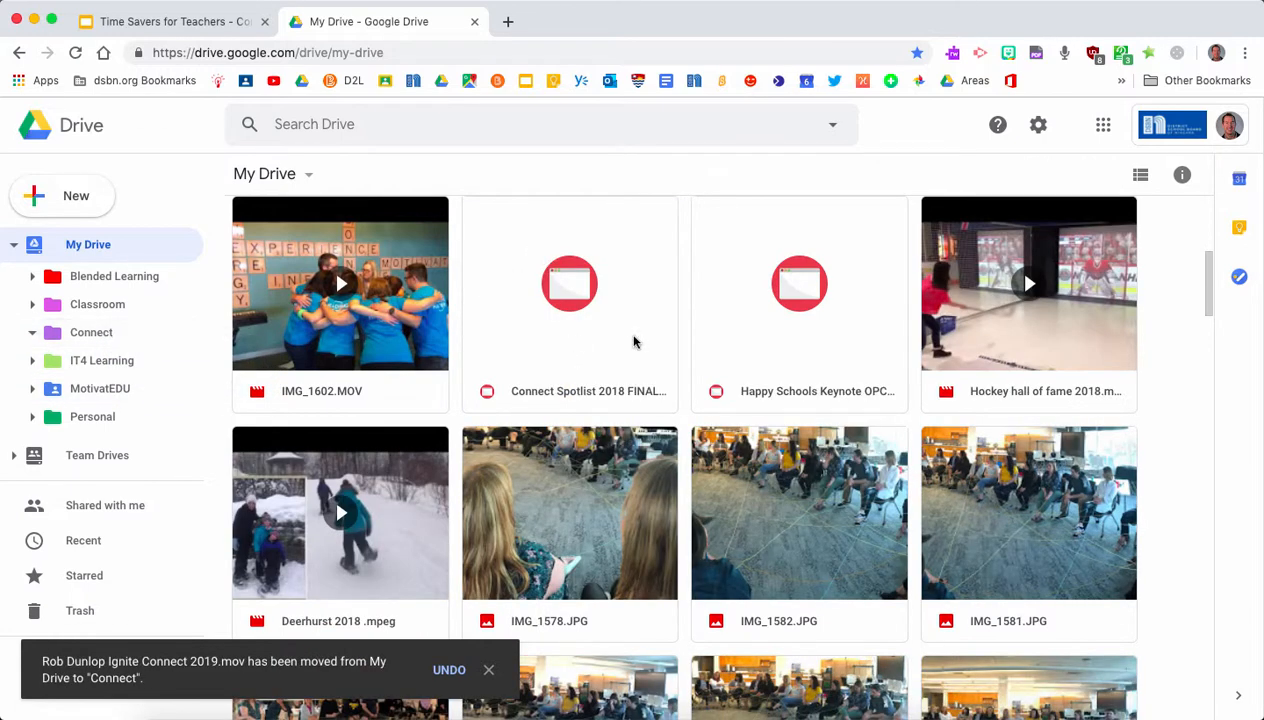
Move the Connect Spotlist 2018 FINAL and Happy Schools Keynote files together into the Connect folder
click(518, 259)
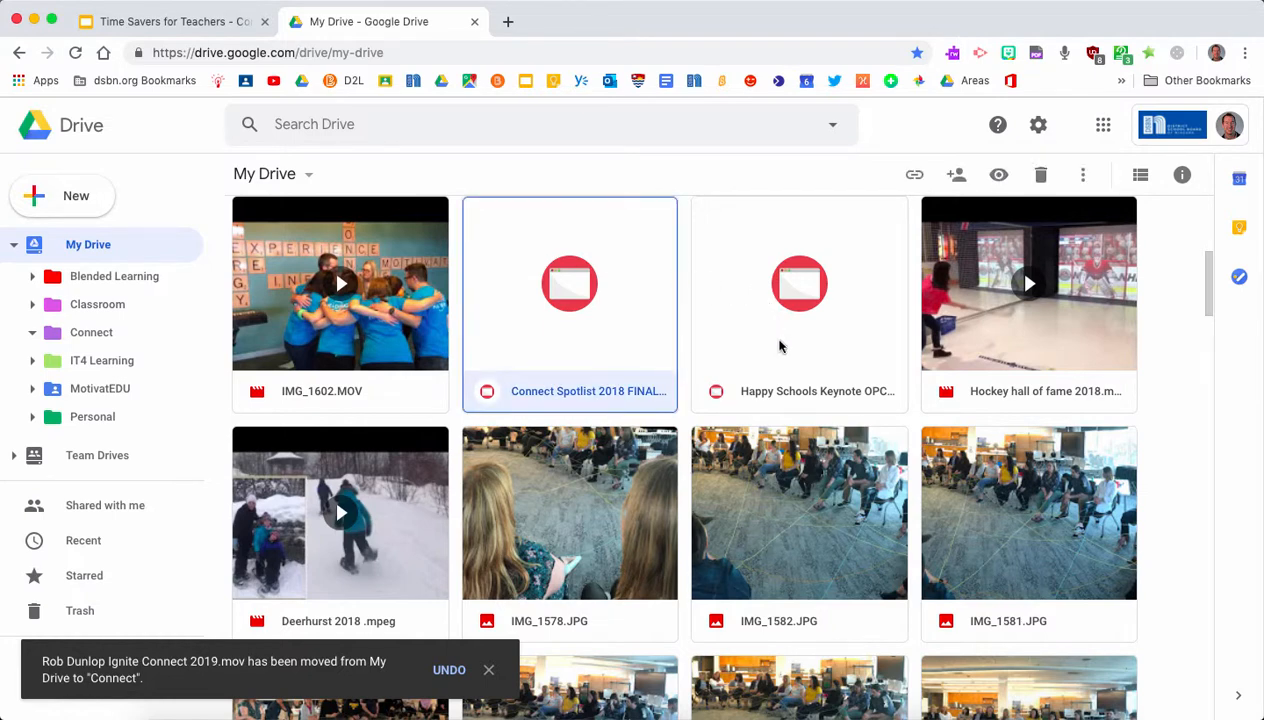
shift+click(780, 345)
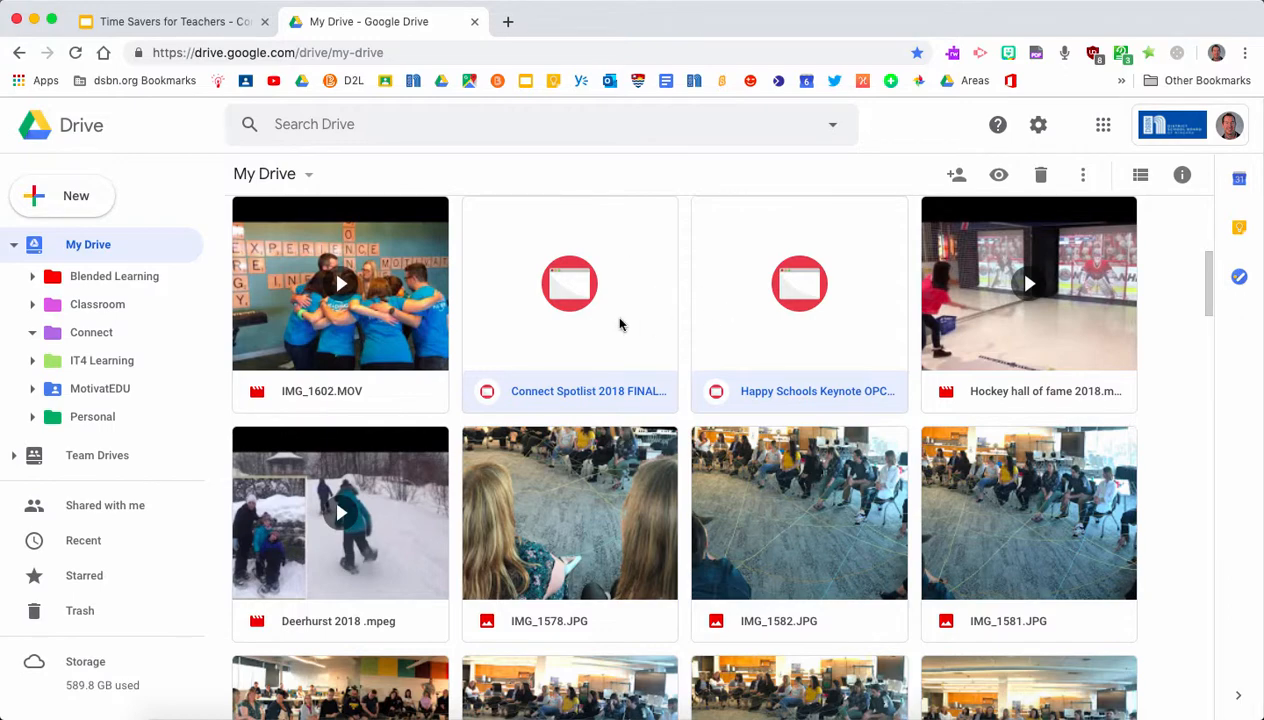
drag(621, 324, 132, 341)
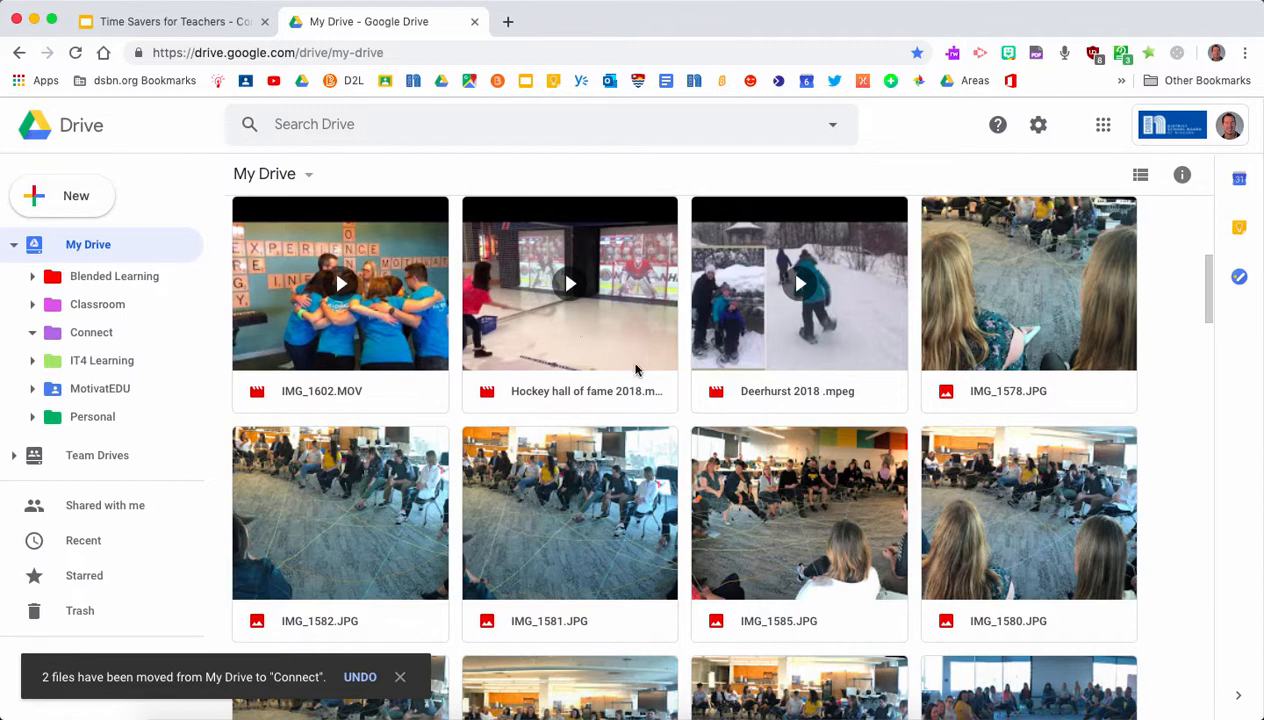
scroll(635, 370, down, 1)
scroll(635, 368, up, 1)
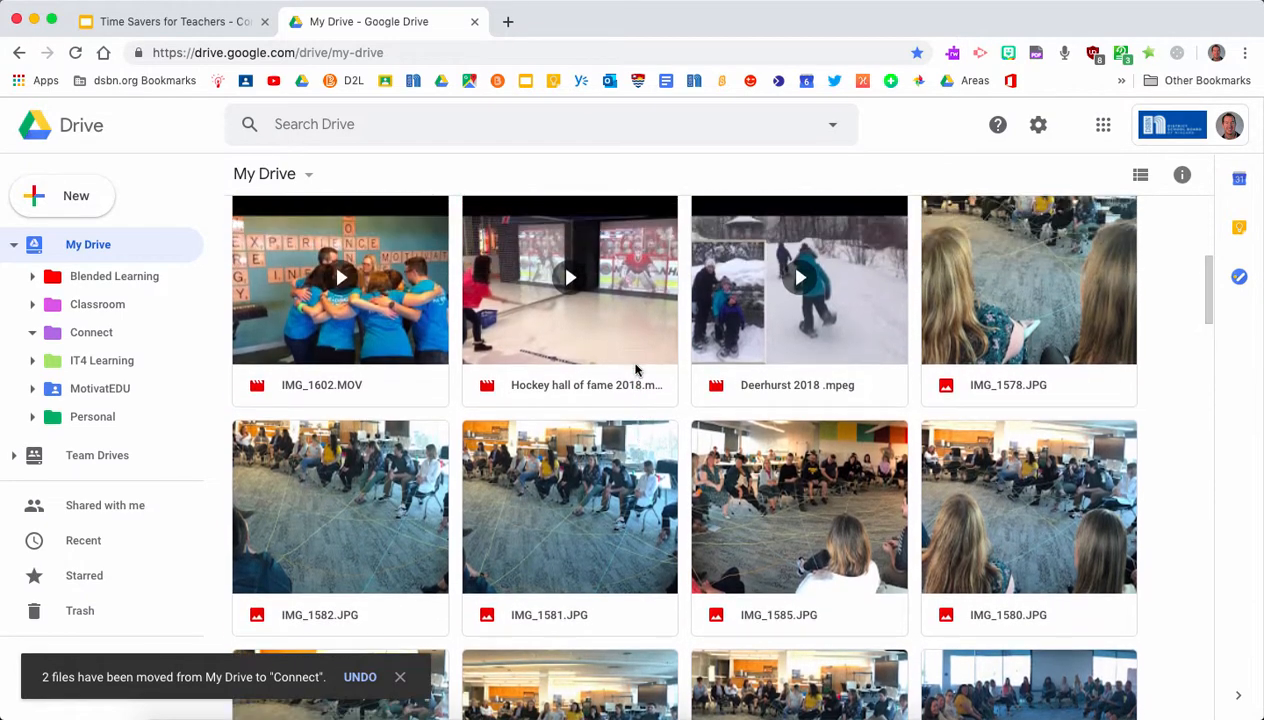
click(979, 289)
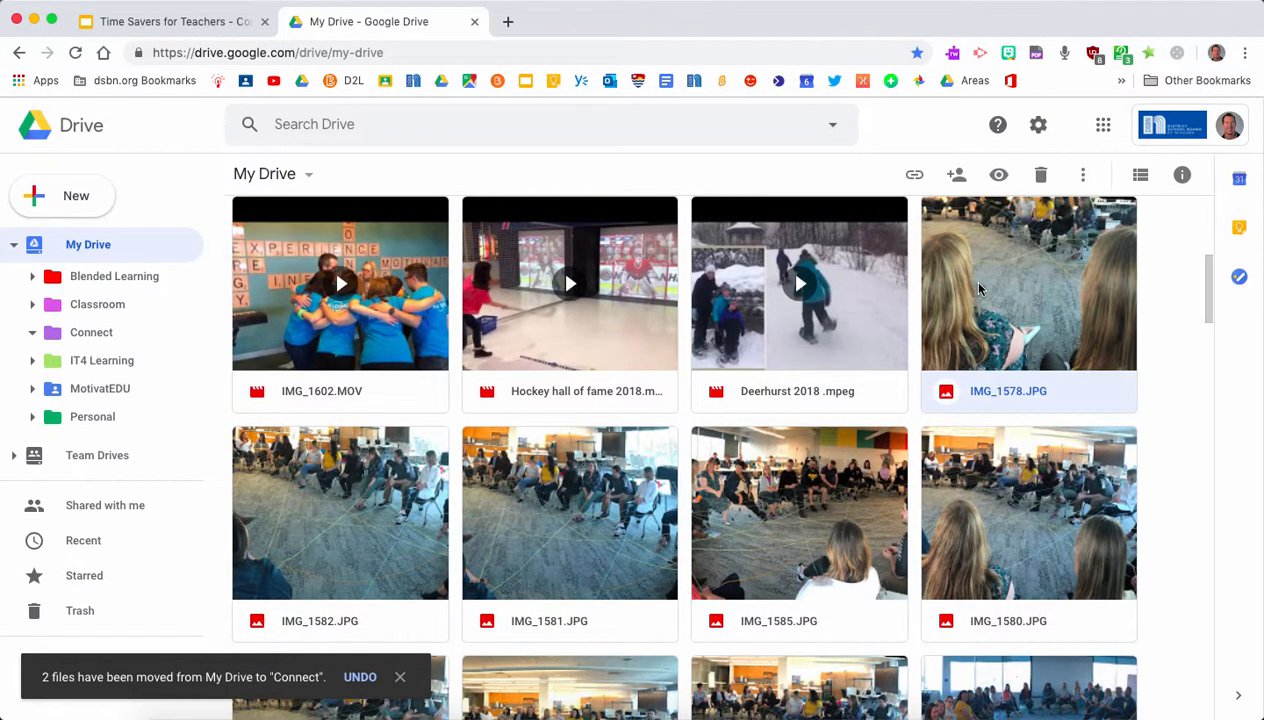
scroll(979, 289, down, 5)
scroll(979, 289, down, 20)
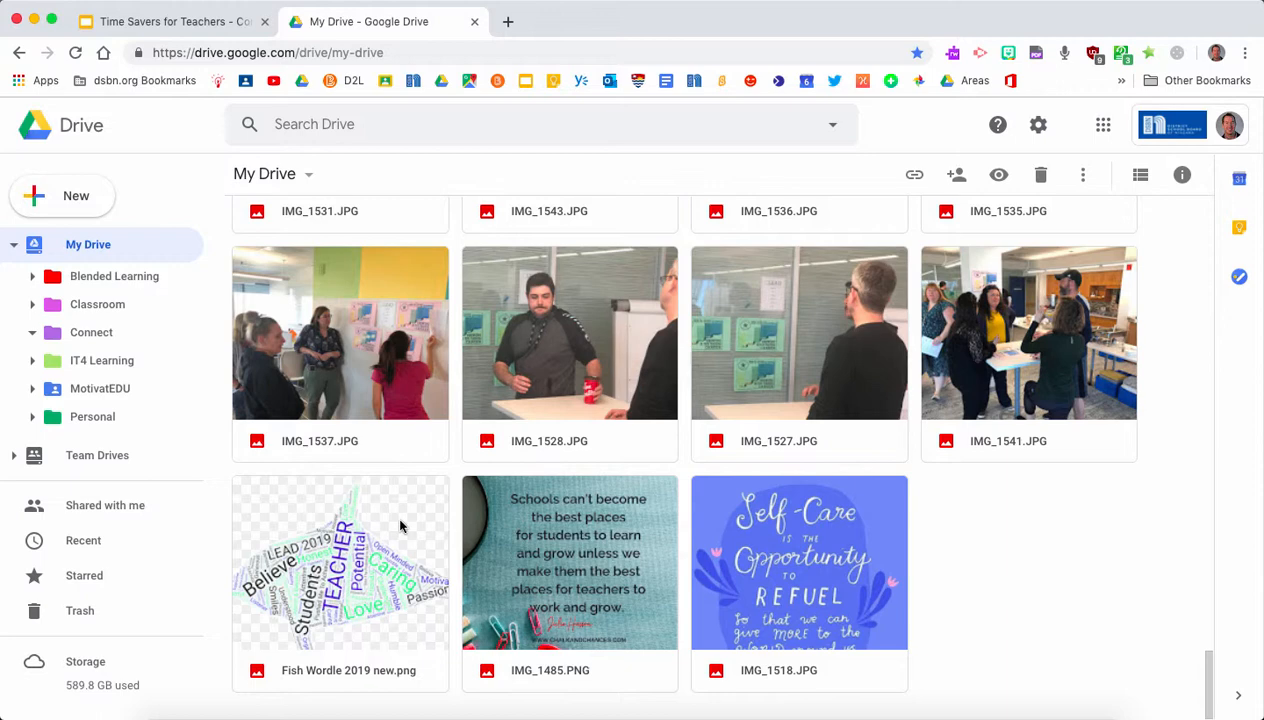
key(super+a)
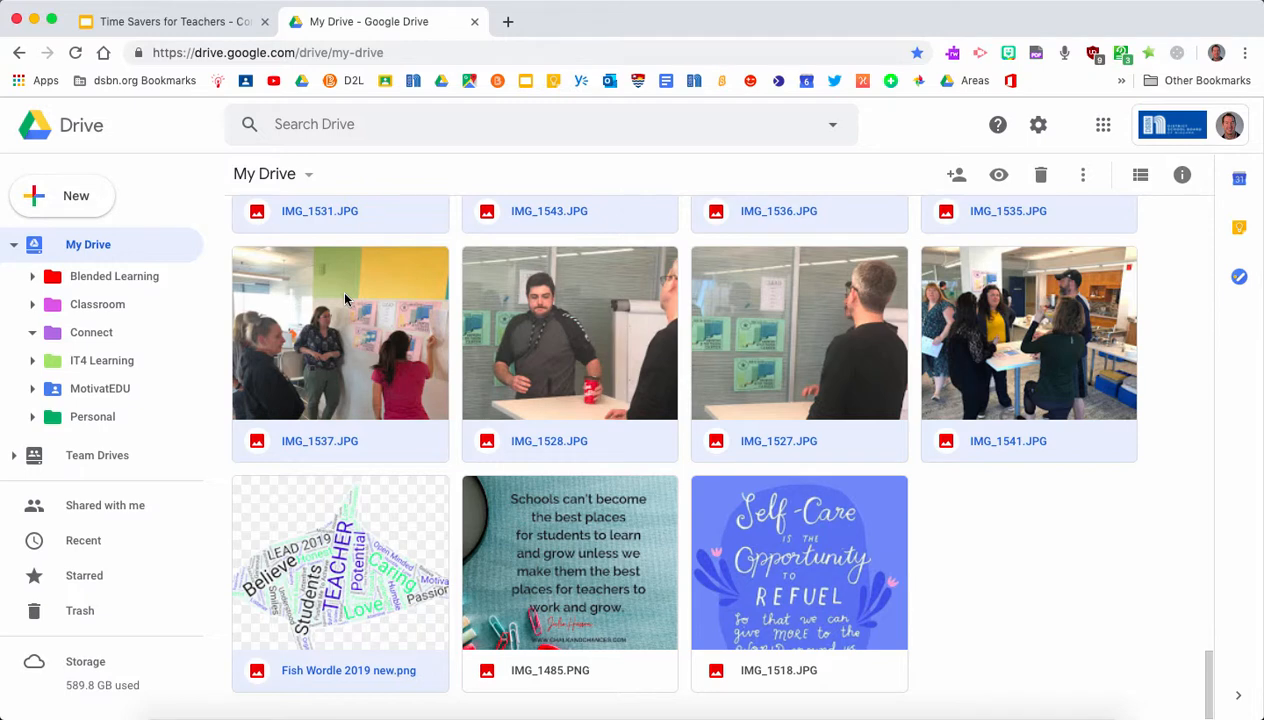
click(288, 300)
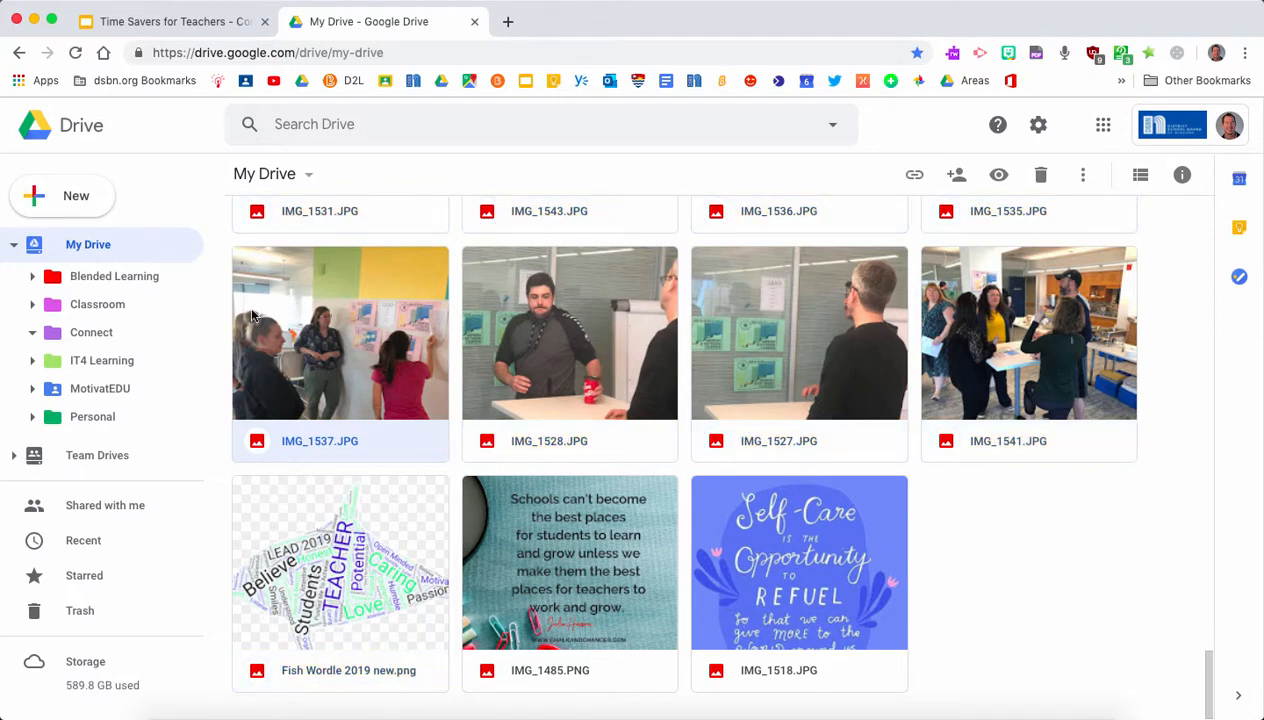
Expand the IT4 Learning folder and move all files from IMG_1578.JPG through Fish Wordle 2019 new.png into its LEAD subfolder
click(31, 364)
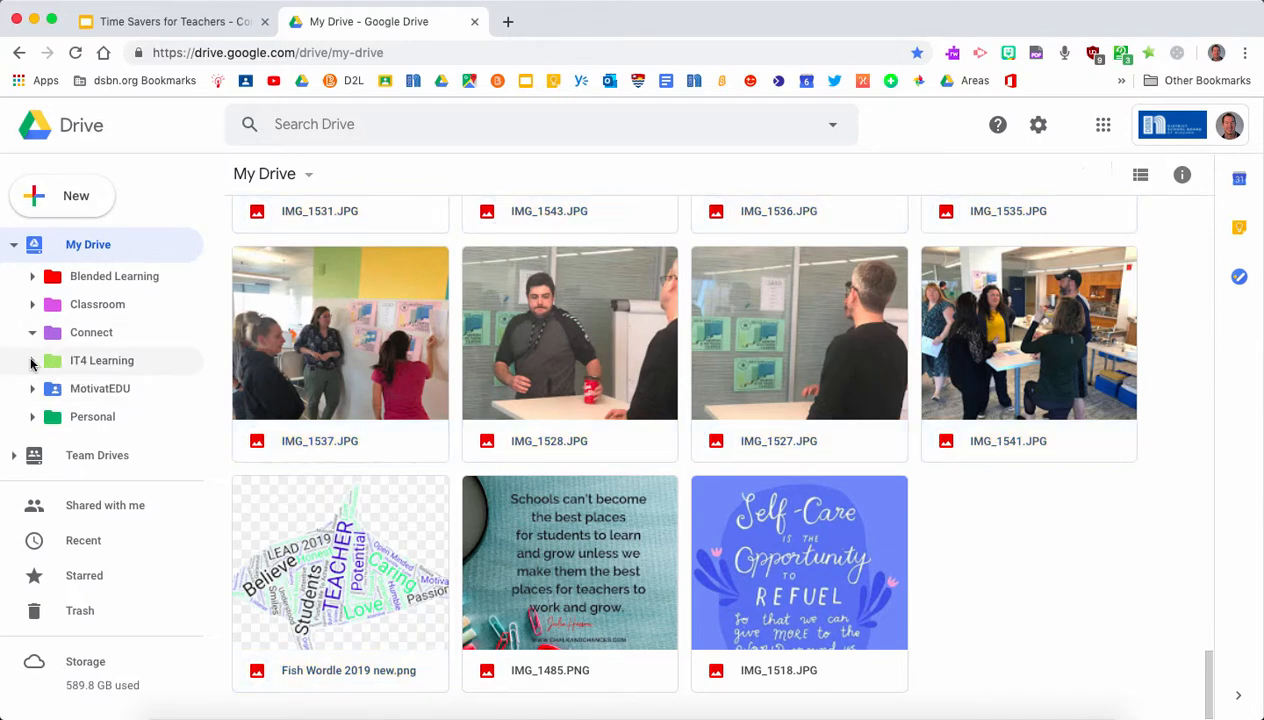
click(31, 364)
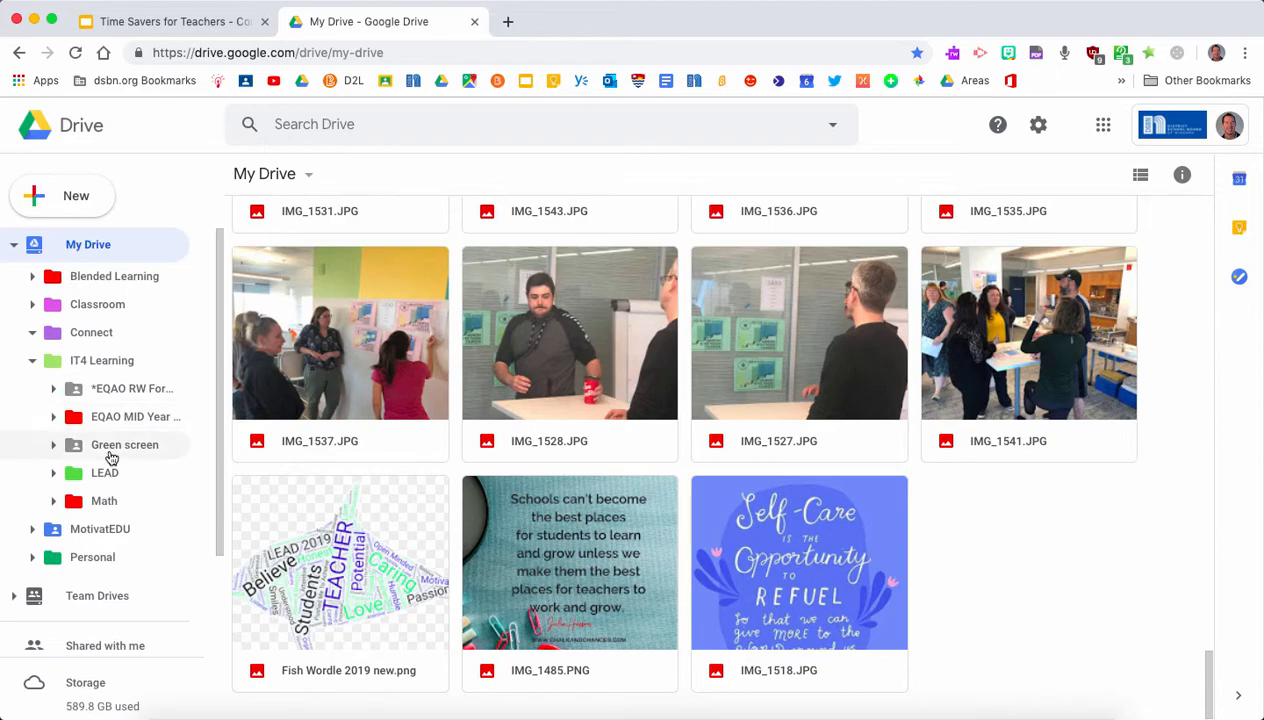
scroll(420, 382, up, 10)
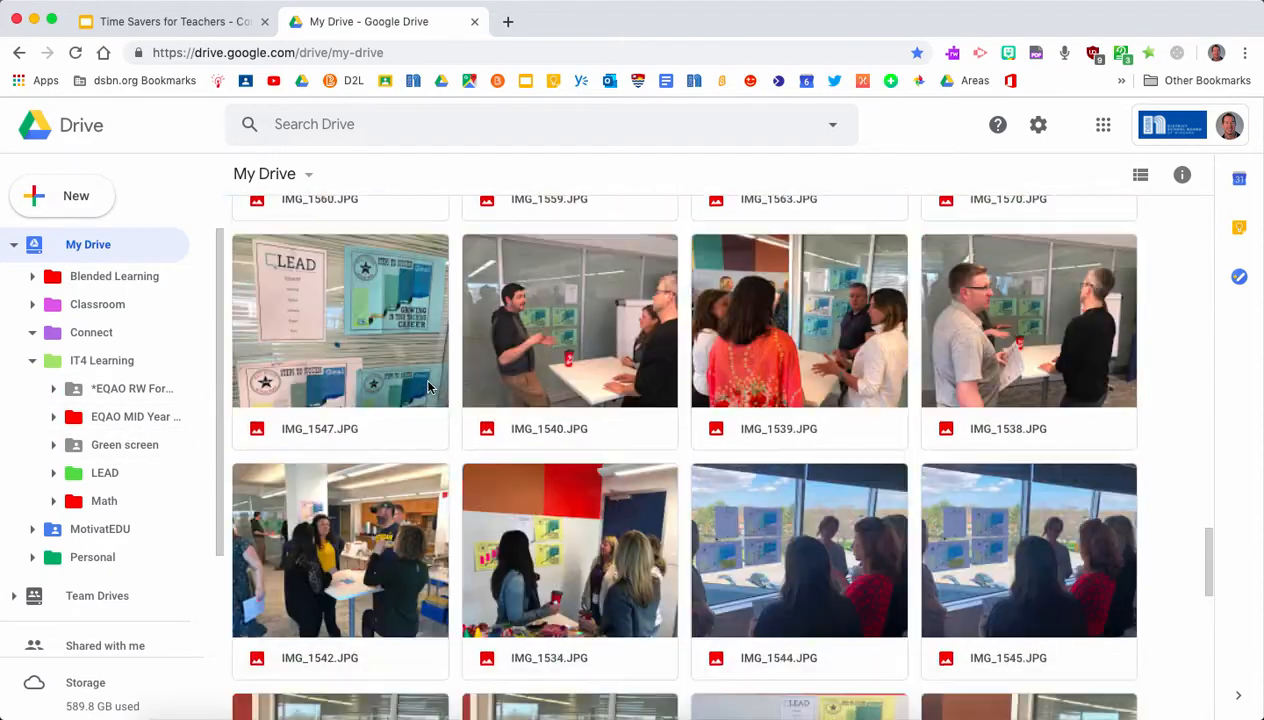
scroll(428, 387, up, 15)
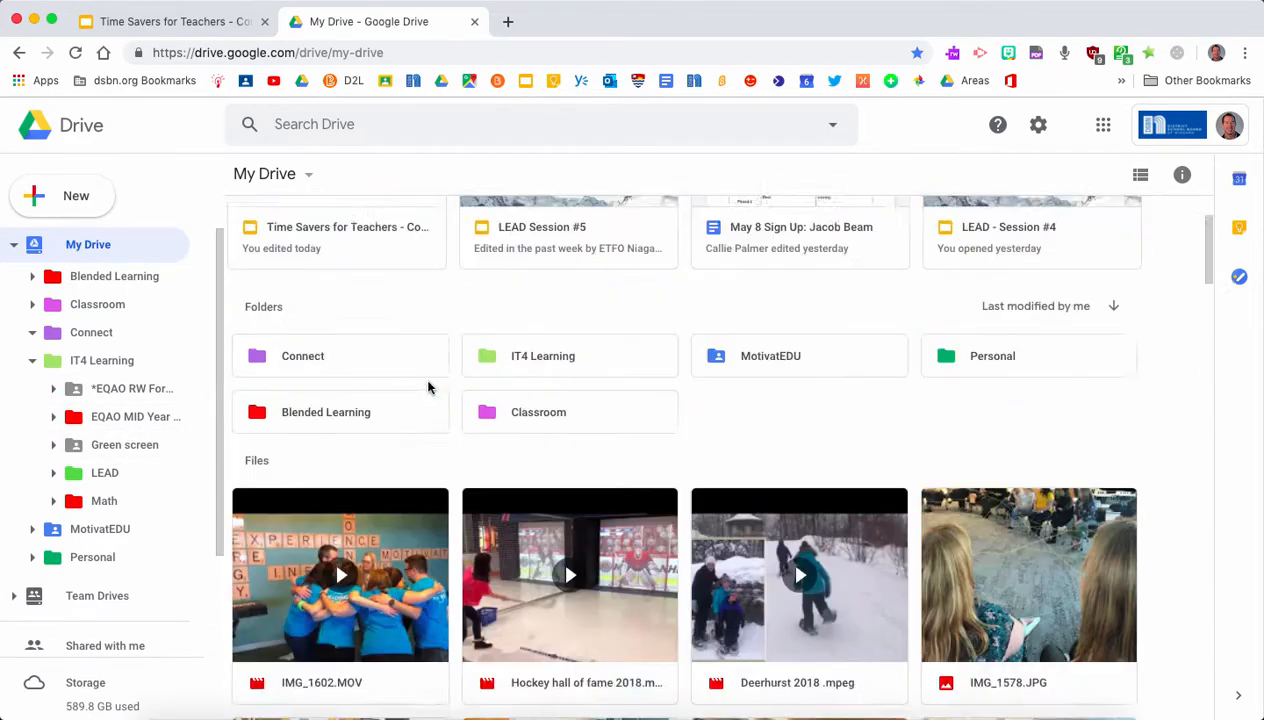
scroll(428, 387, down, 5)
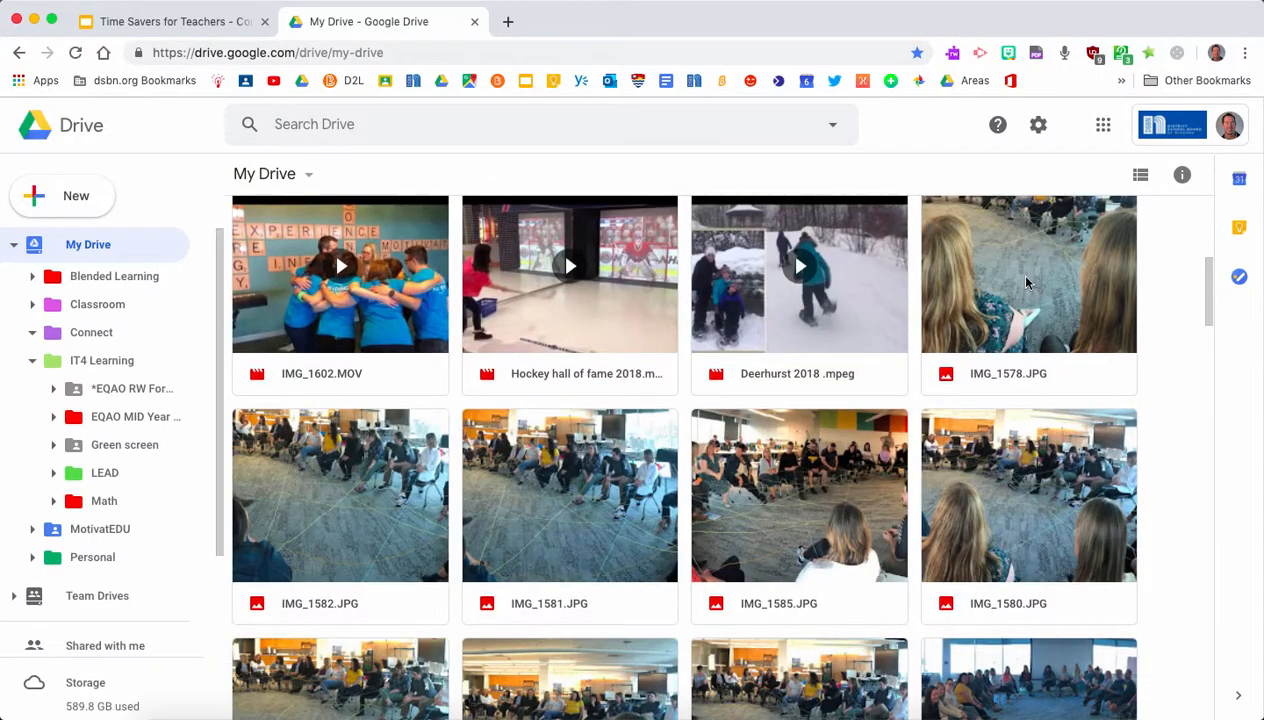
click(1008, 337)
scroll(983, 418, down, 4)
scroll(985, 418, down, 15)
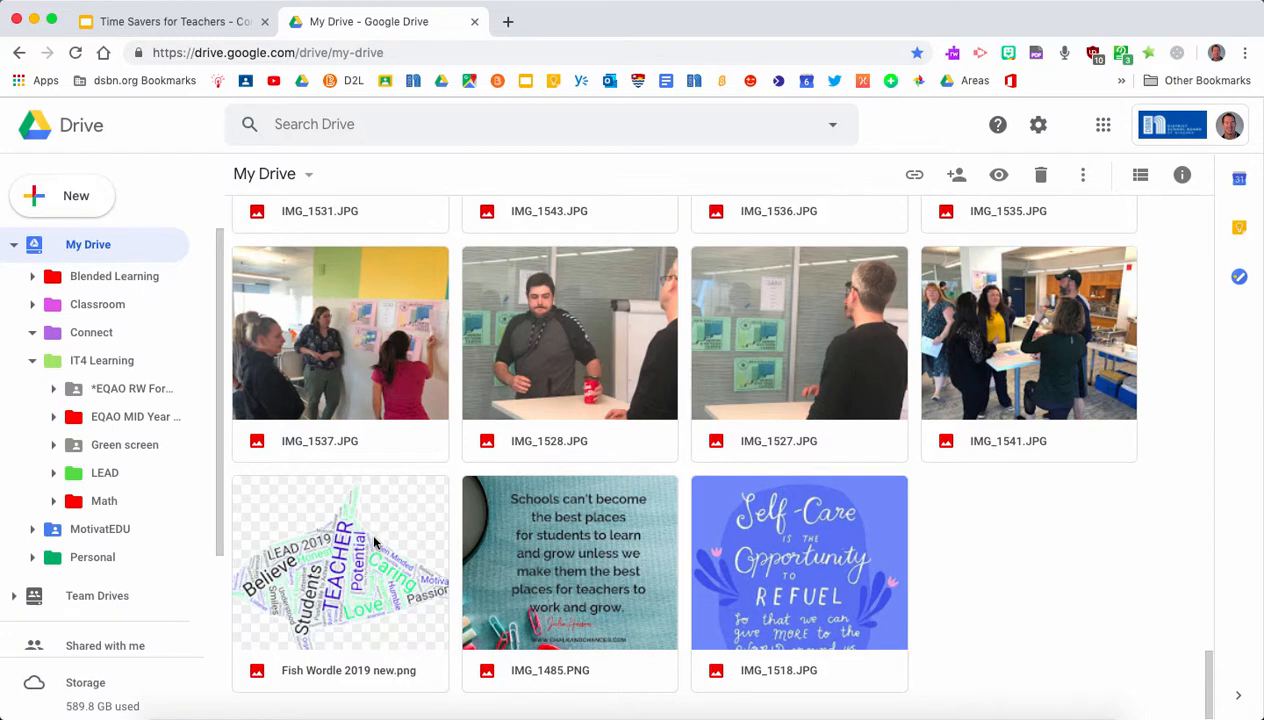
key(super+a)
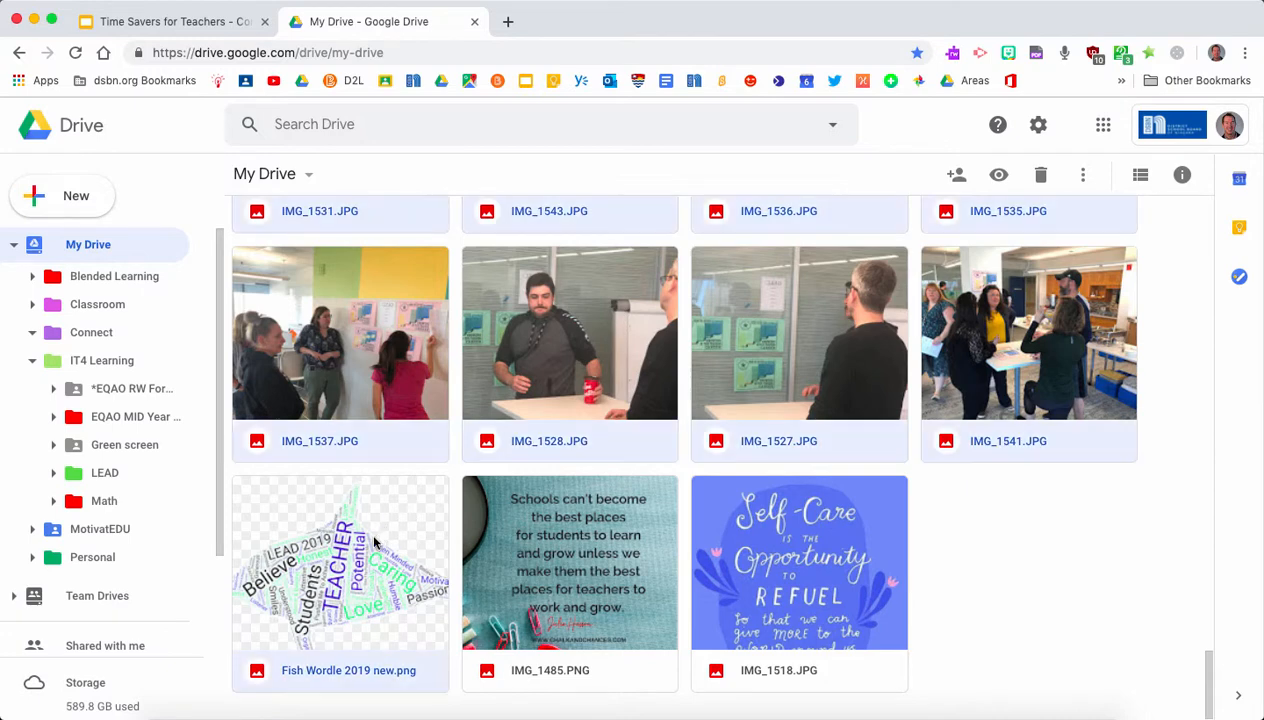
drag(346, 370, 96, 480)
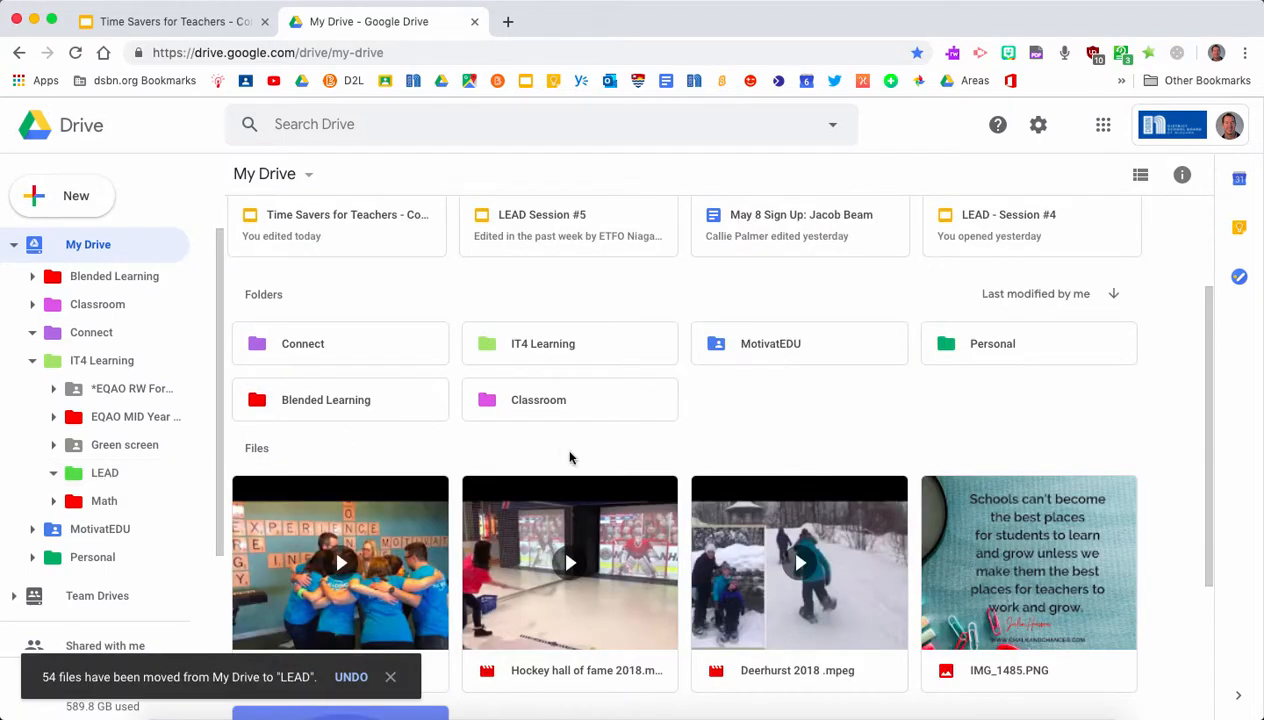
Move the Hockey hall of fame 2018 and Deerhurst 2018 videos together into the Personal folder
scroll(570, 457, down, 3)
scroll(570, 457, down, 1)
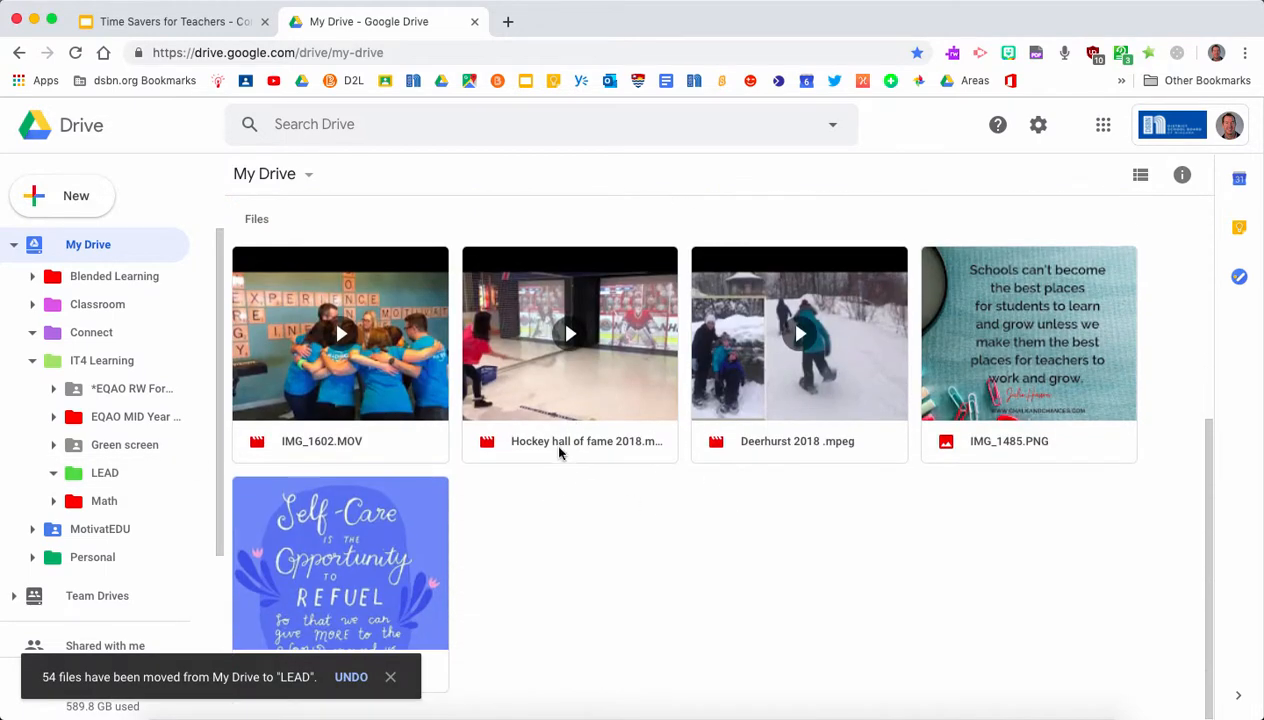
drag(783, 213, 107, 557)
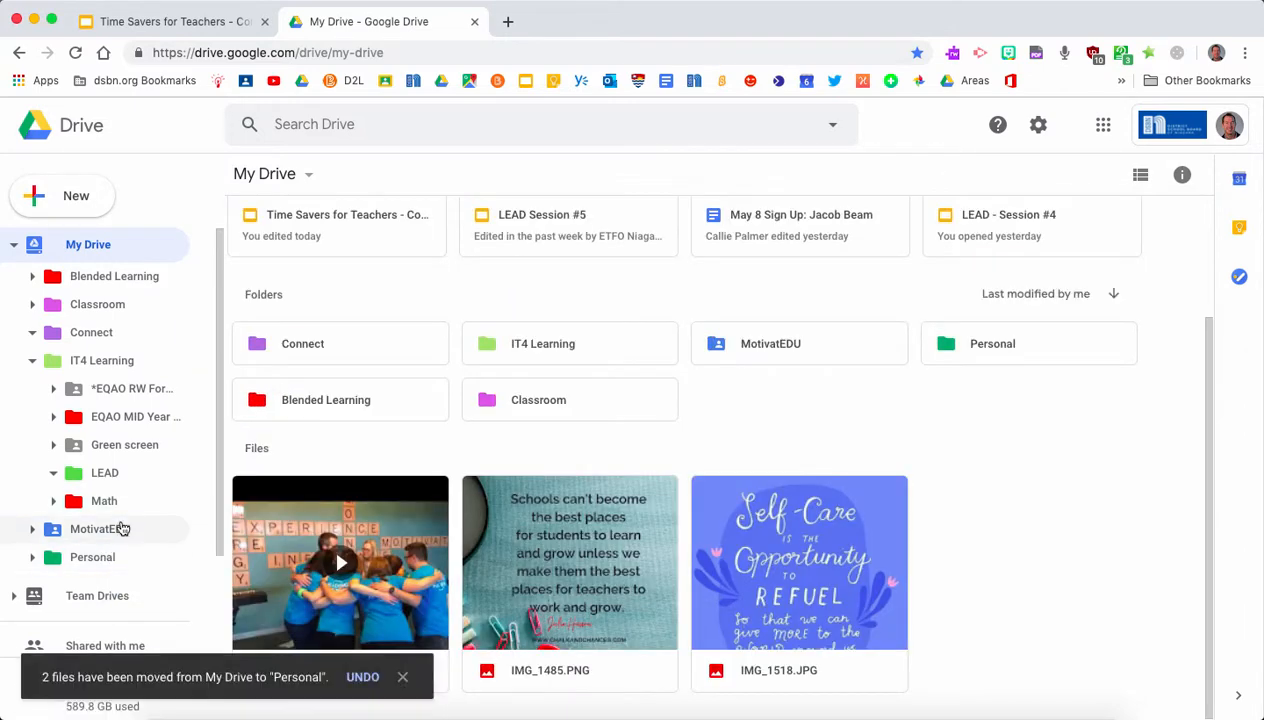
Move IMG_1602.MOV into Connect and IMG_1485.PNG and IMG_1518.JPG into the shared MotivatEDU folder, accepting the sharing, and collapse IT4 Learning
drag(331, 541, 104, 336)
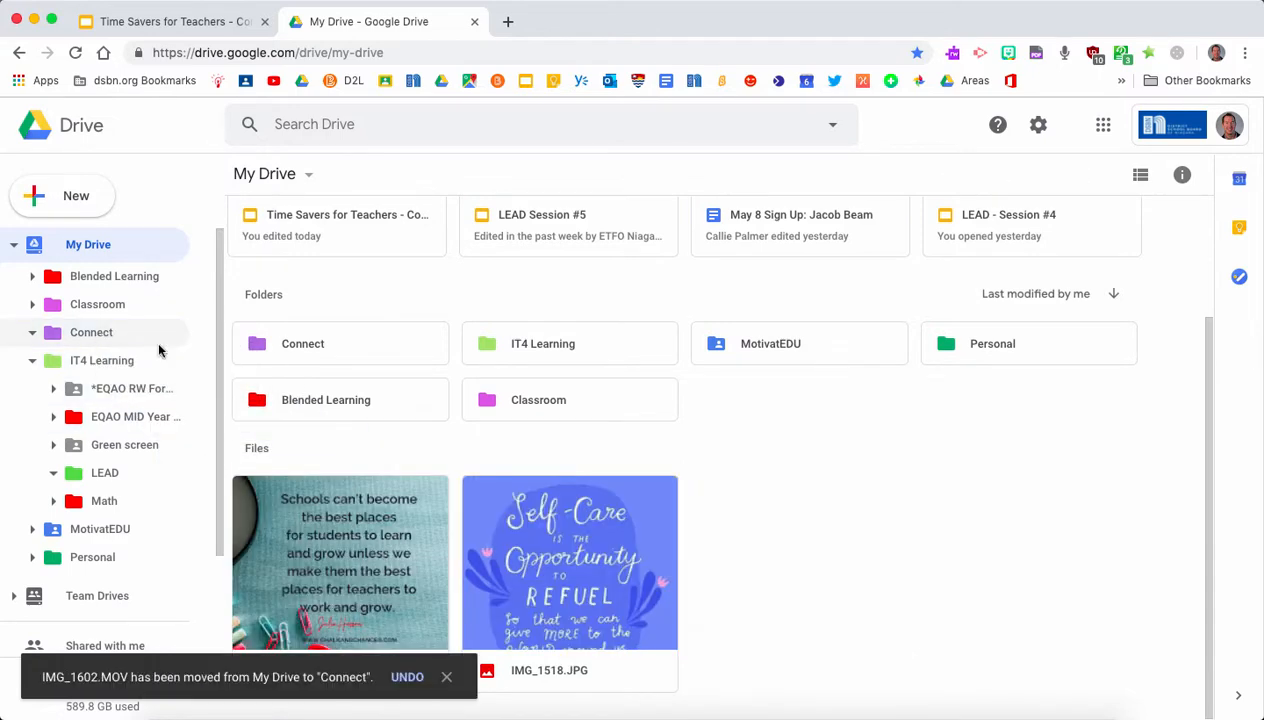
click(660, 540)
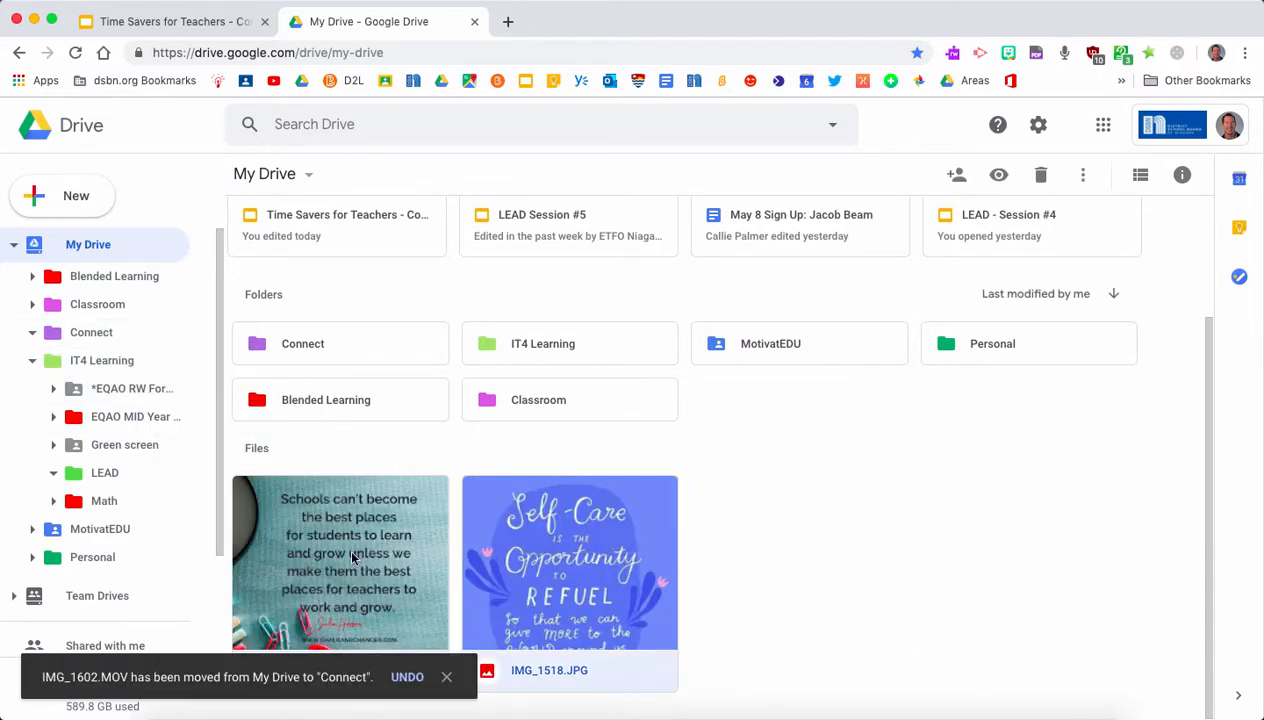
shift+click(256, 532)
drag(256, 532, 116, 526)
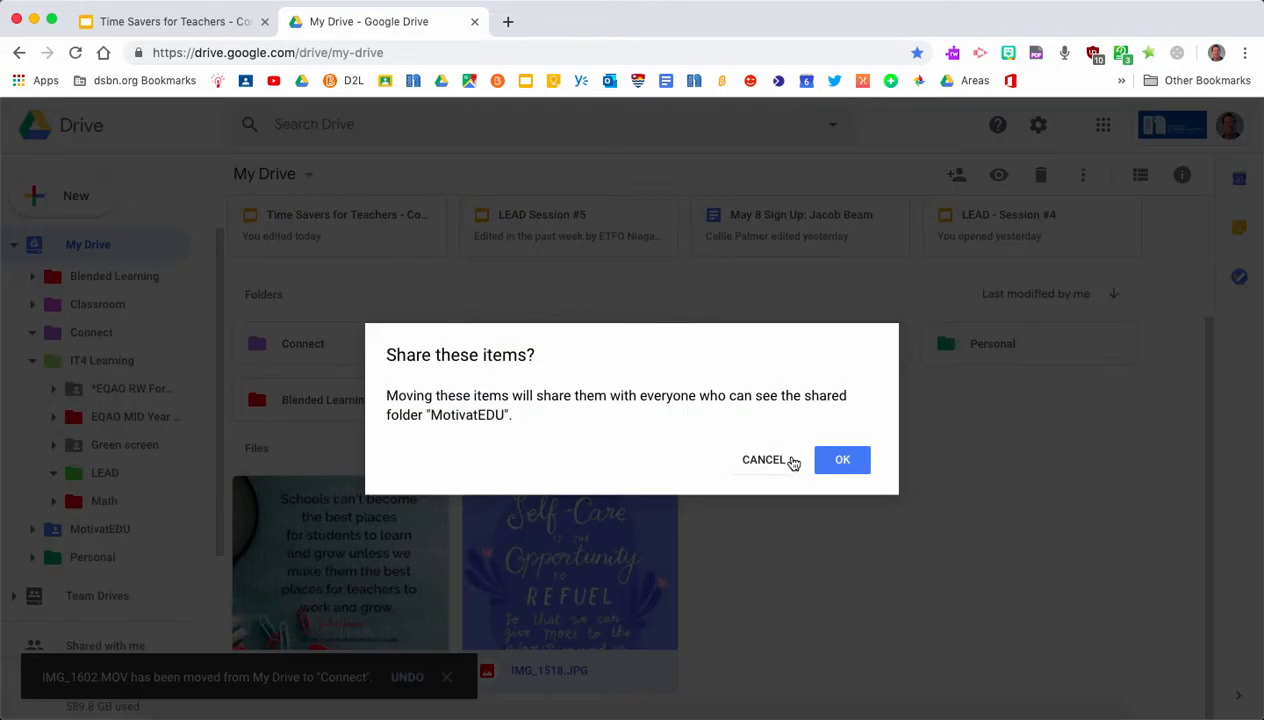
click(843, 460)
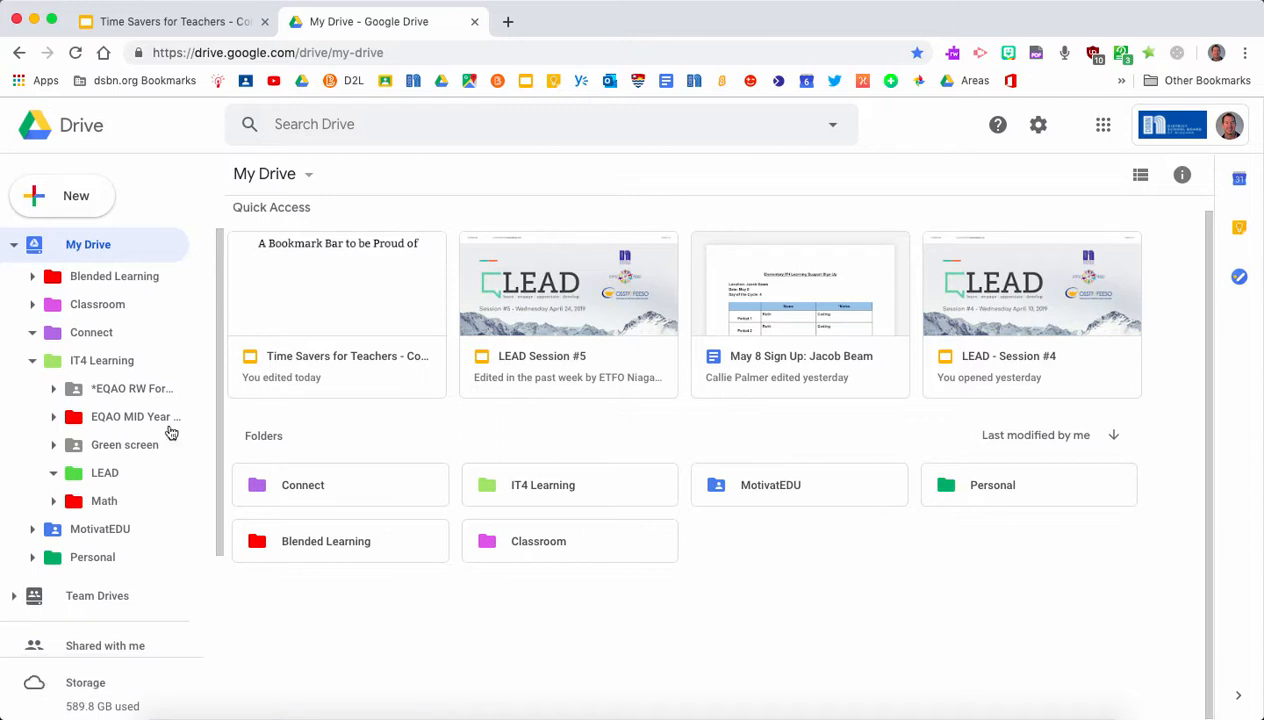
click(33, 364)
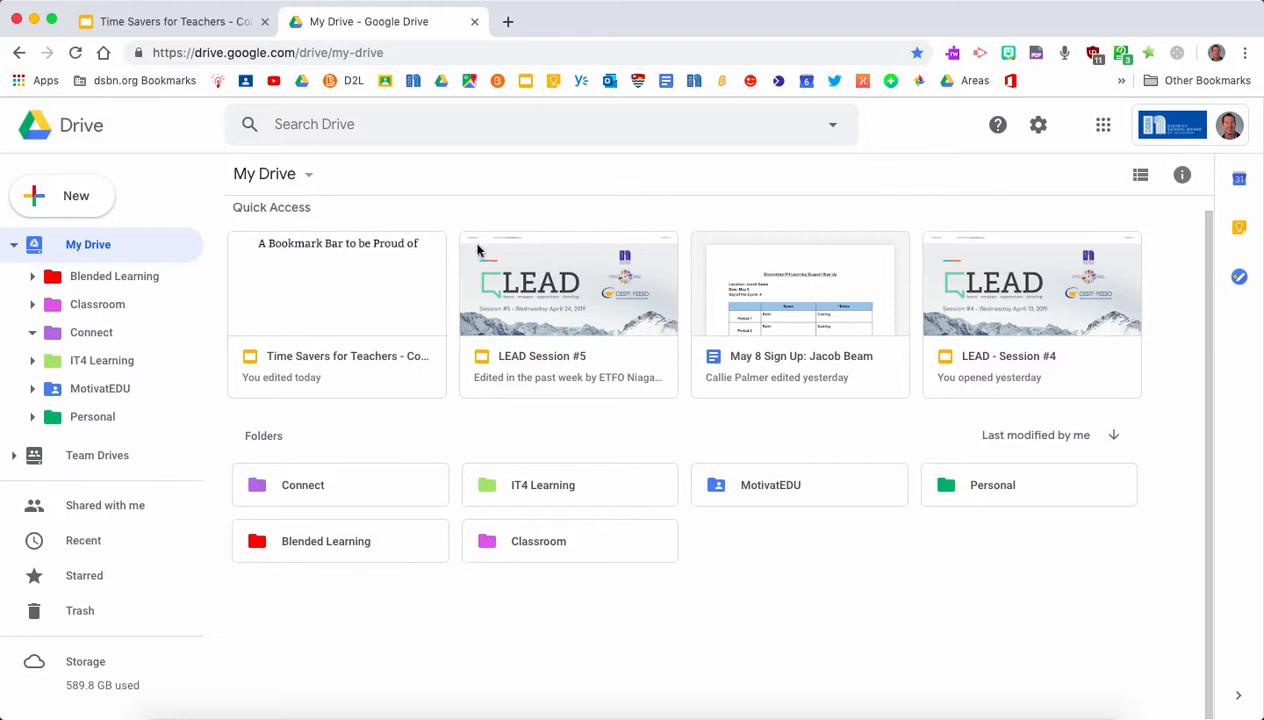
Search the whole Drive for items matching "Lead"
click(370, 123)
text(Lead)
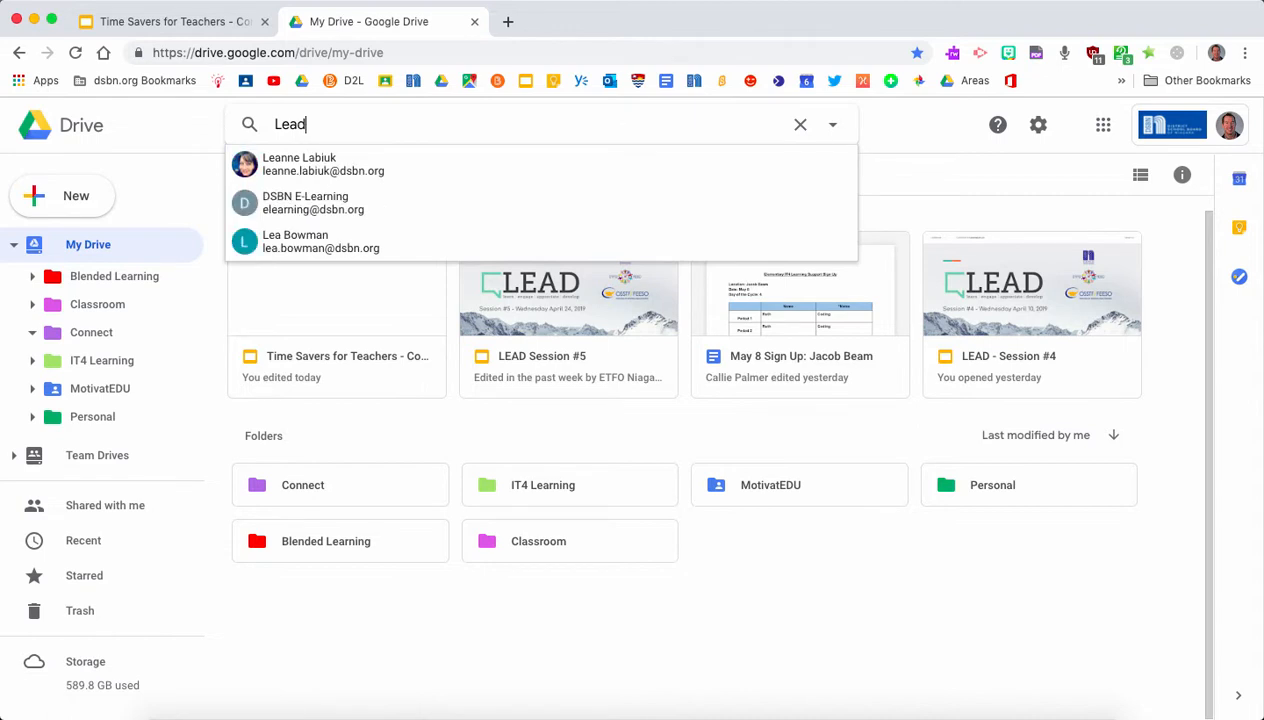
key(Return)
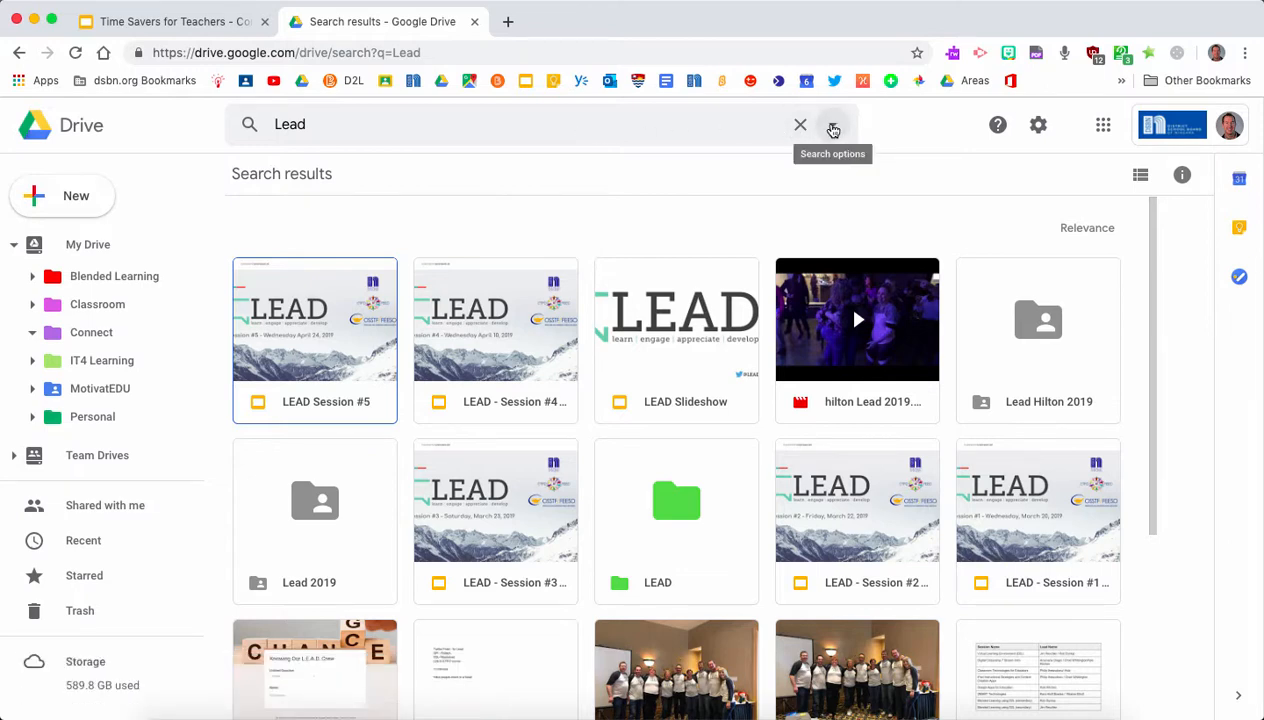
Narrow the "Lead" search to the Presentations file type using the advanced search options and run it
click(833, 129)
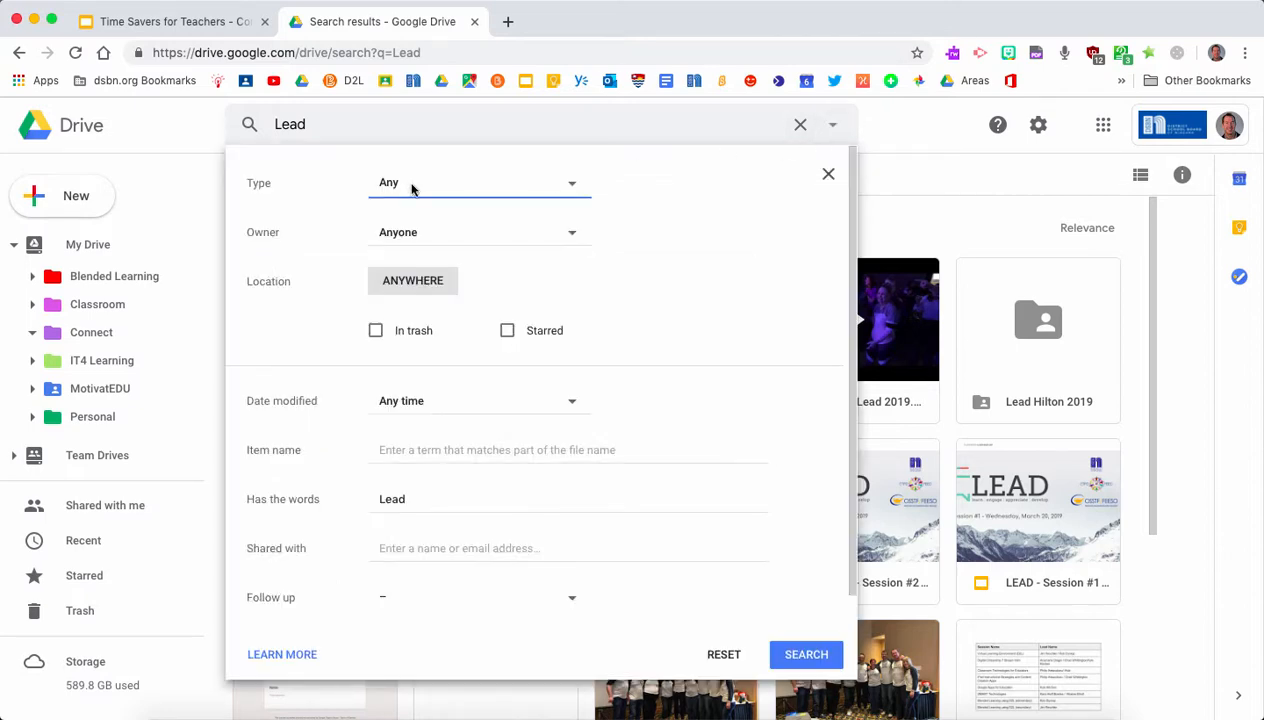
click(572, 185)
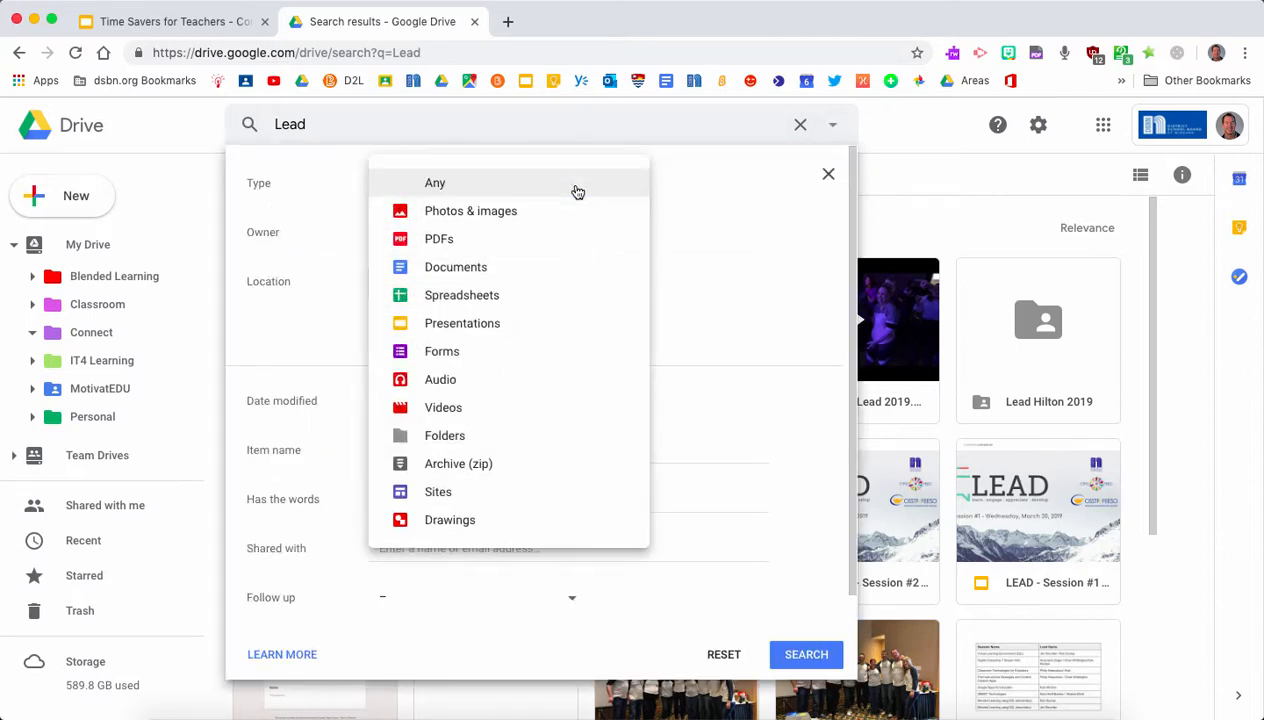
click(490, 323)
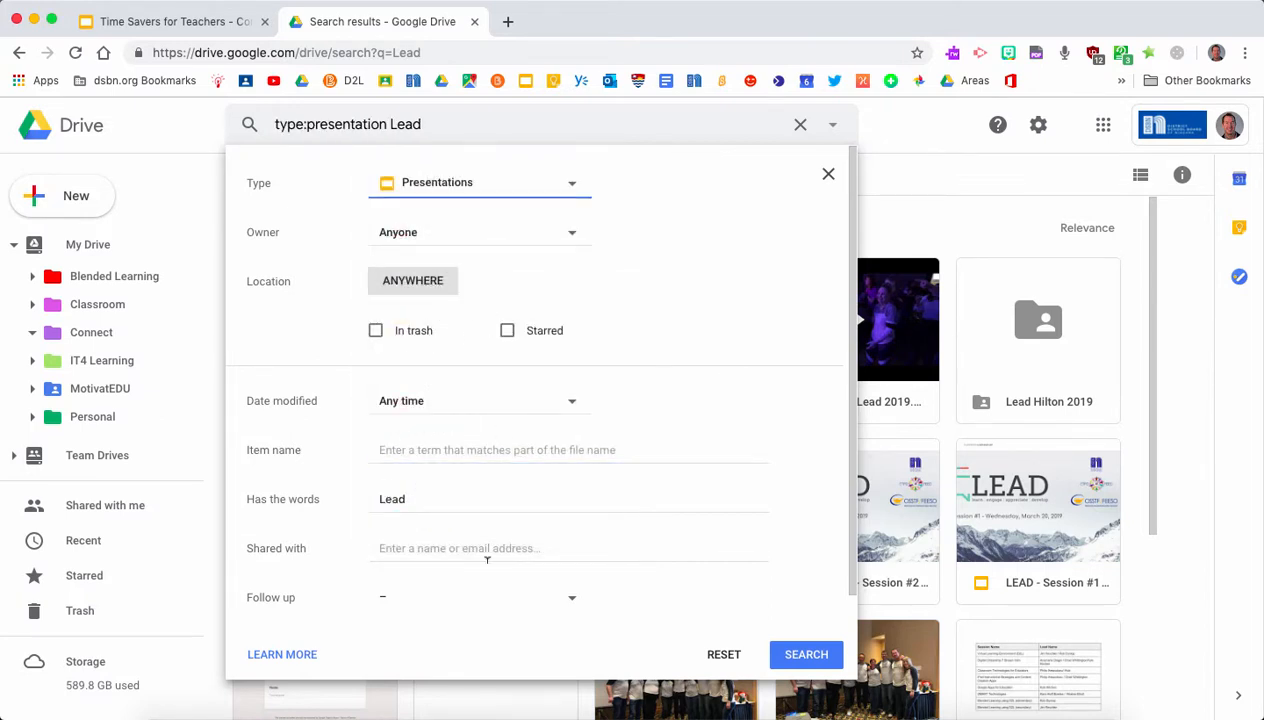
click(791, 655)
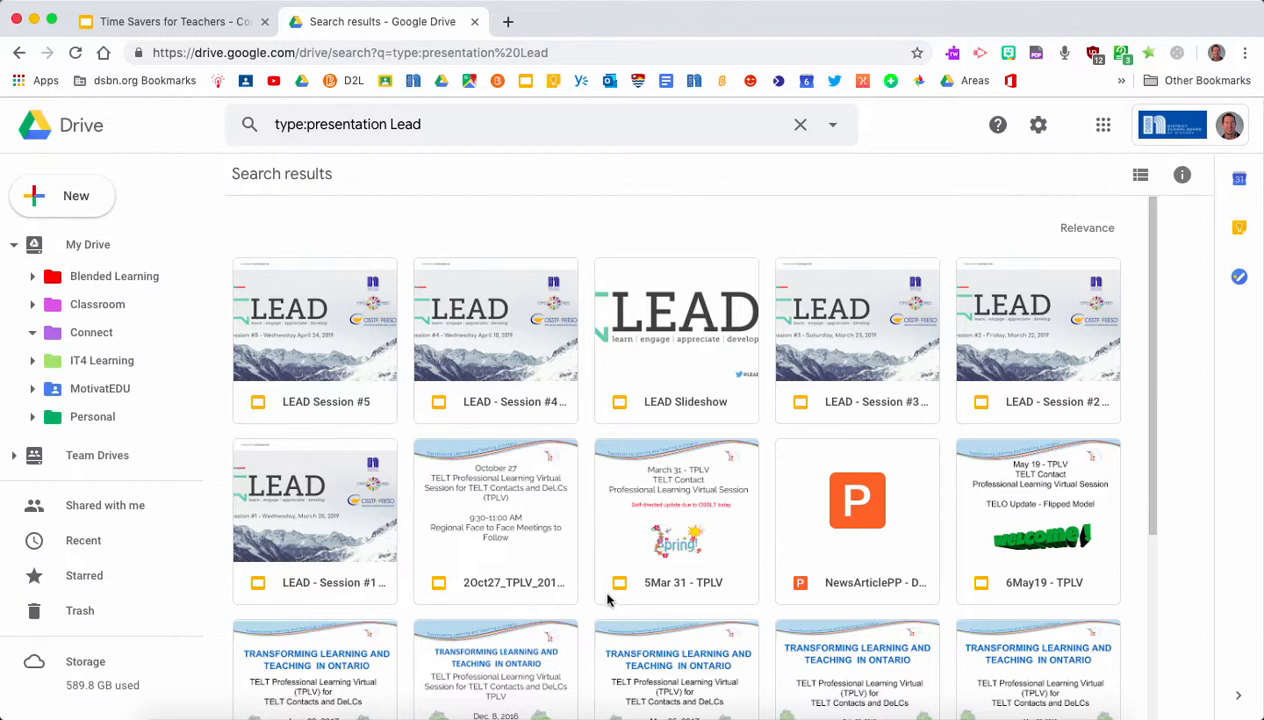
Return to My Drive, then collapse and re-expand its folder tree
click(90, 245)
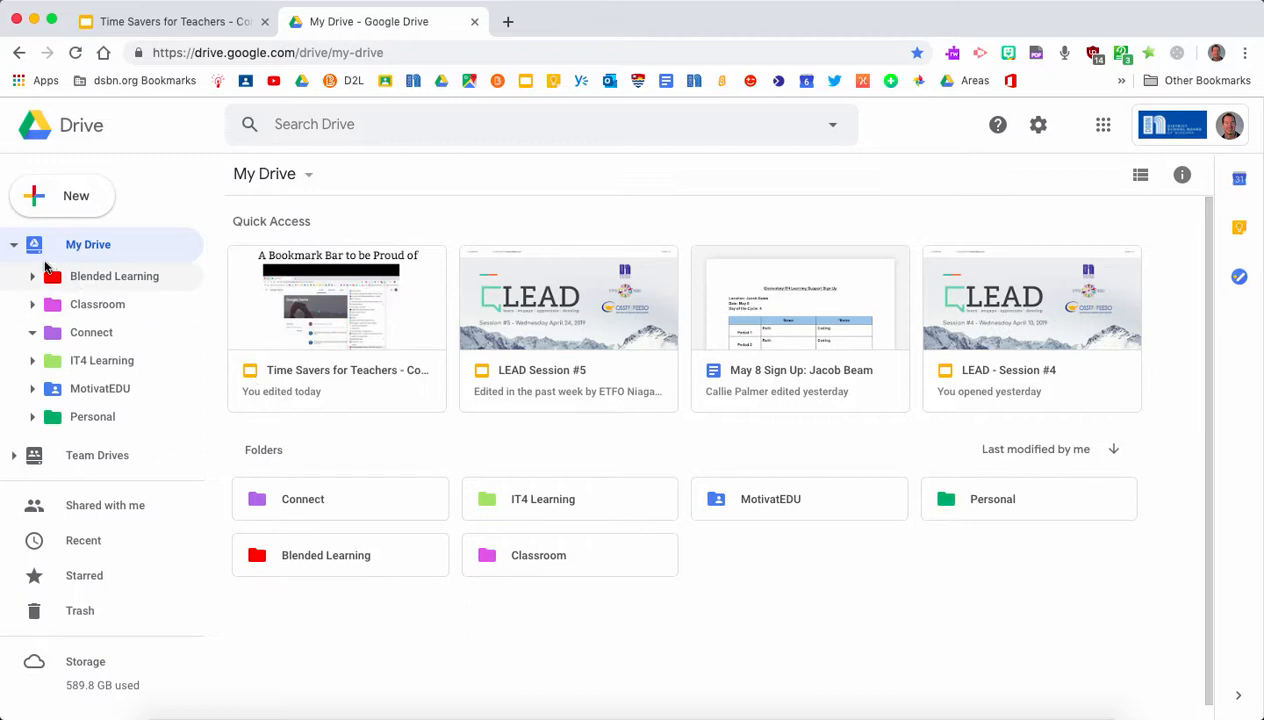
click(15, 246)
click(15, 246)
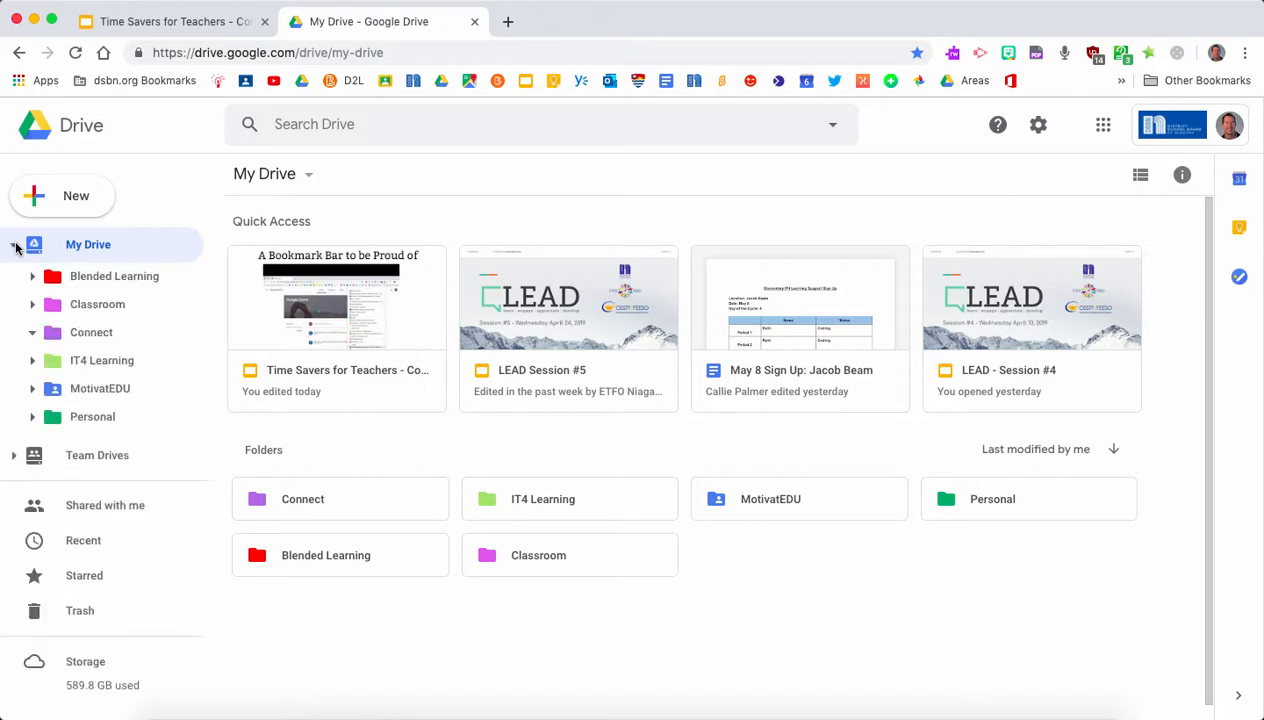